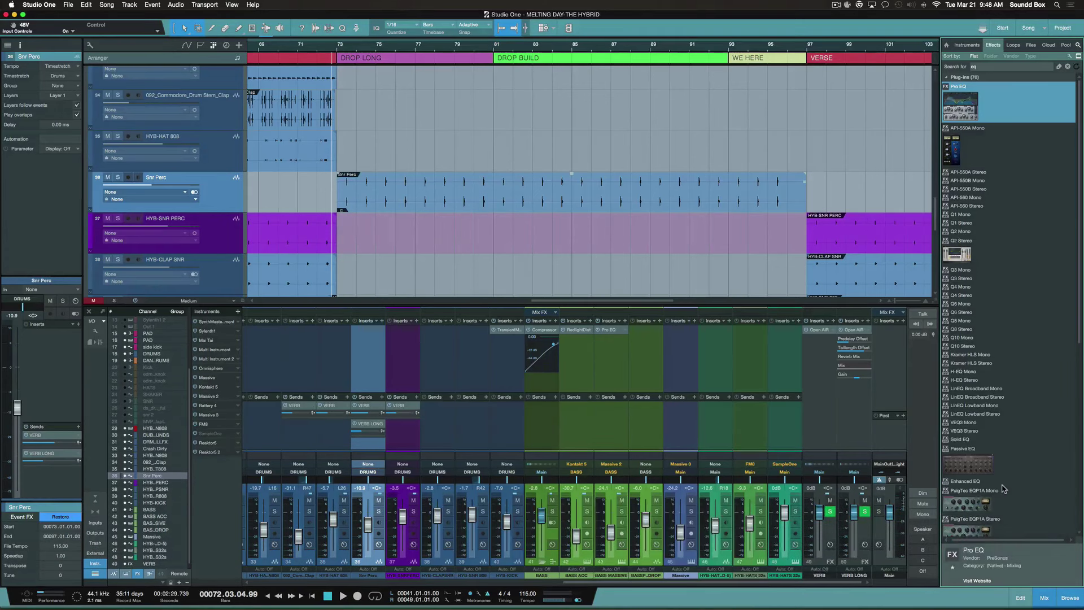
- Bring the PuigTec EQ plug-in into the arrangement
drag(971, 523, 601, 213)
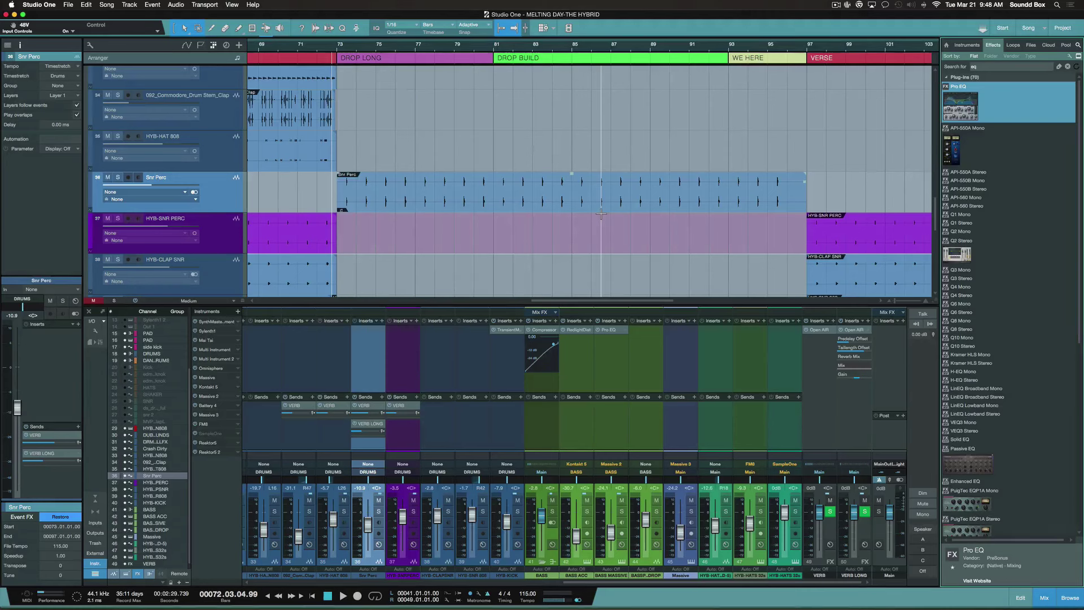
drag(648, 215, 528, 216)
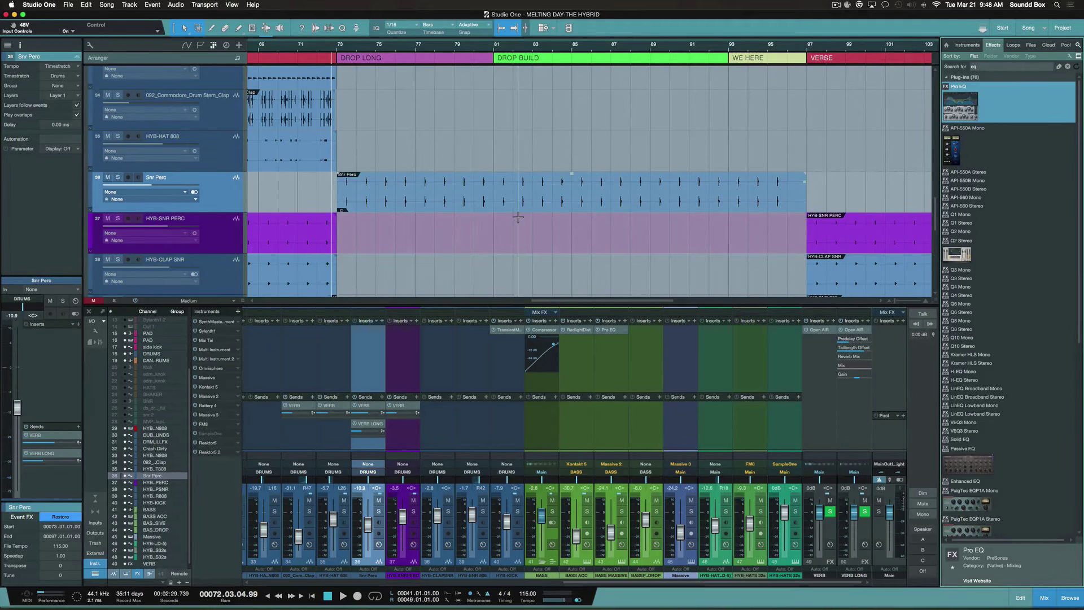
scroll(519, 221, down, 5)
scroll(518, 220, down, 4)
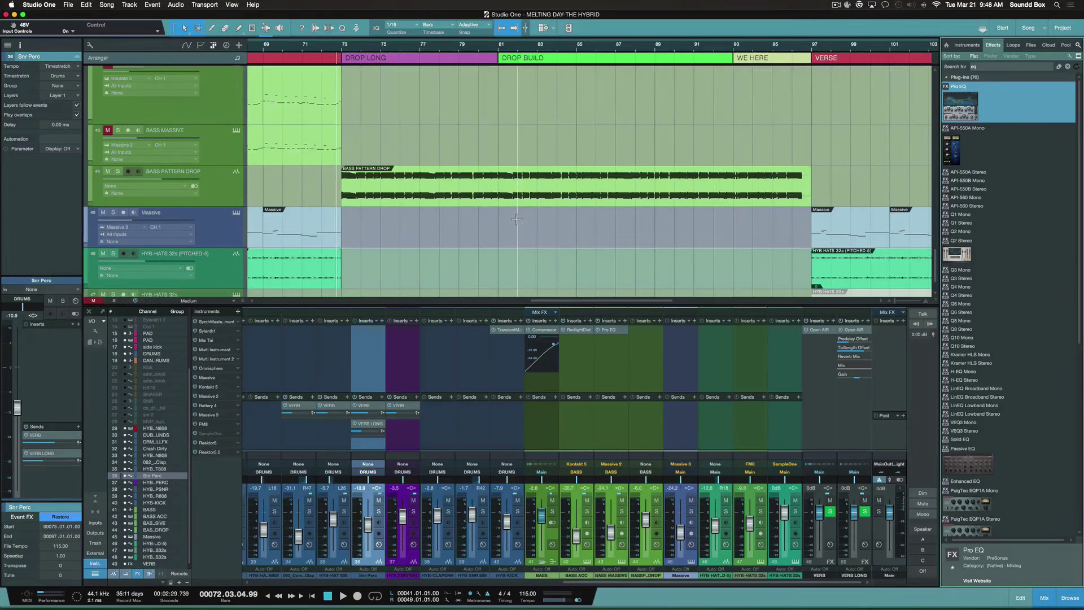
- Zoom out to the whole song and play from bar 57 toward the drop
key(shift+z)
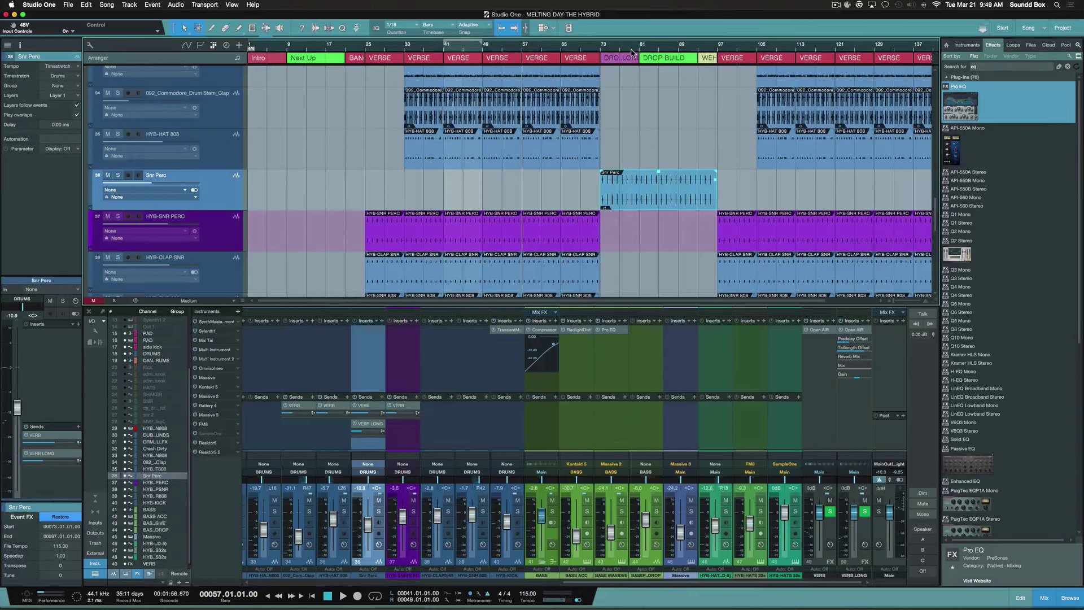
key(space)
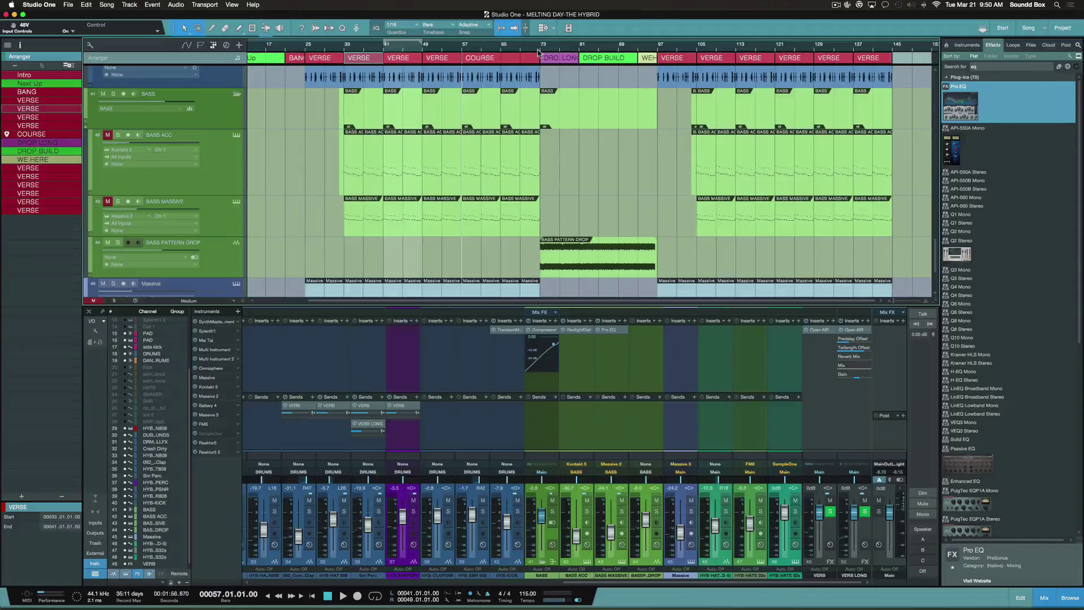
scroll(562, 175, down, 3)
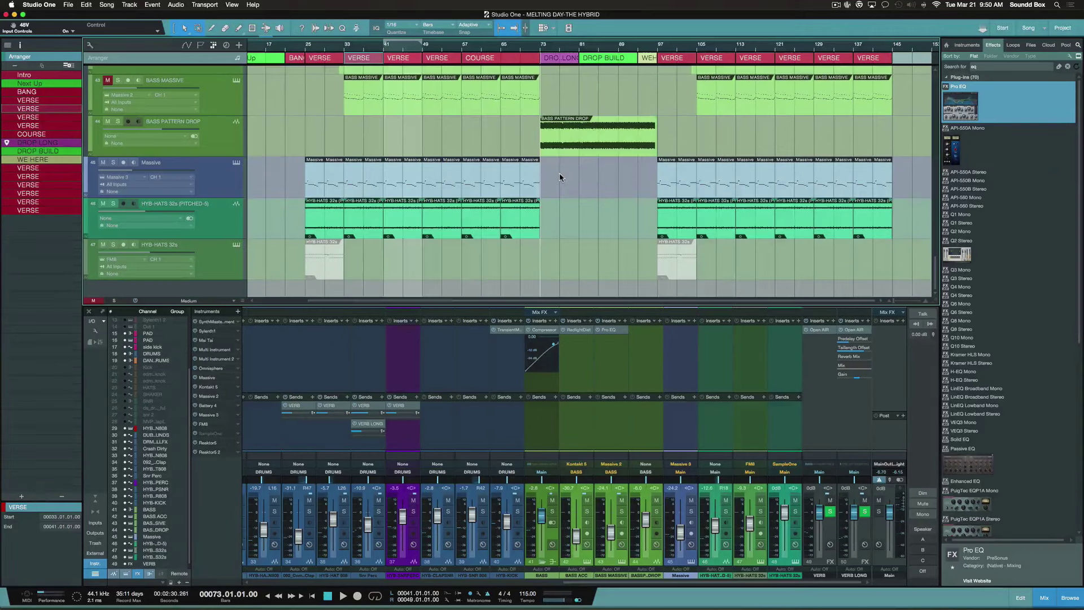
- Create a new Kontakt 5 instrument track from the browser's Instruments search for 'kon'
click(995, 66)
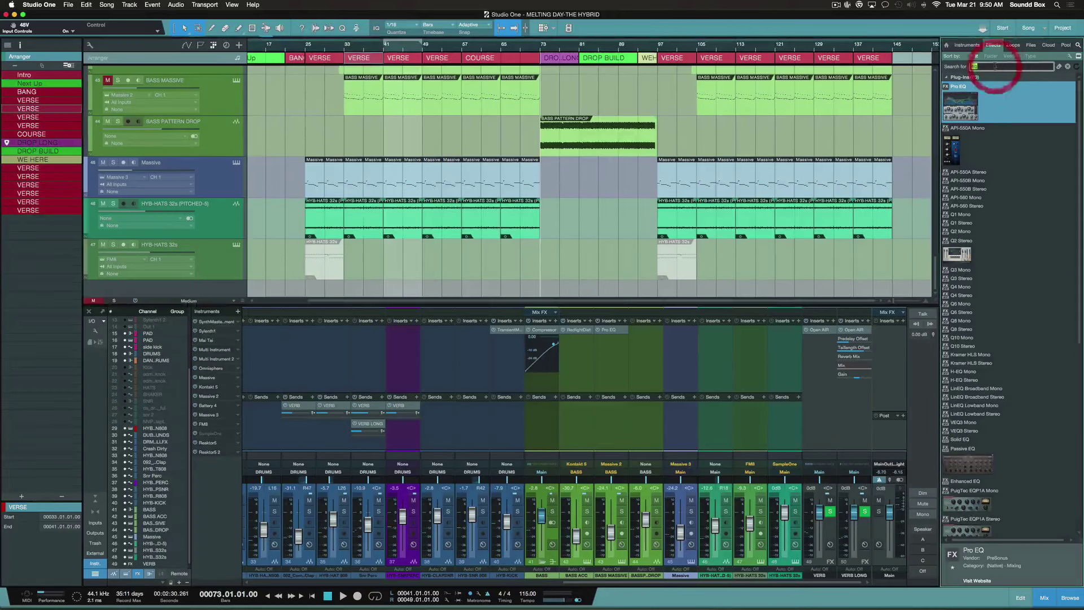
click(967, 44)
text(kon)
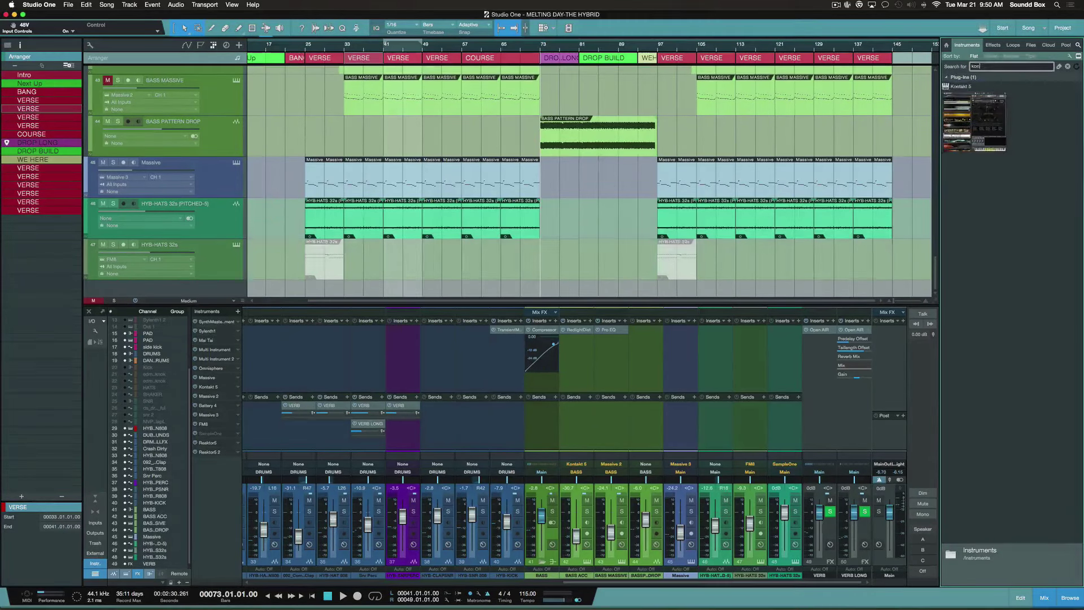
drag(975, 121, 589, 294)
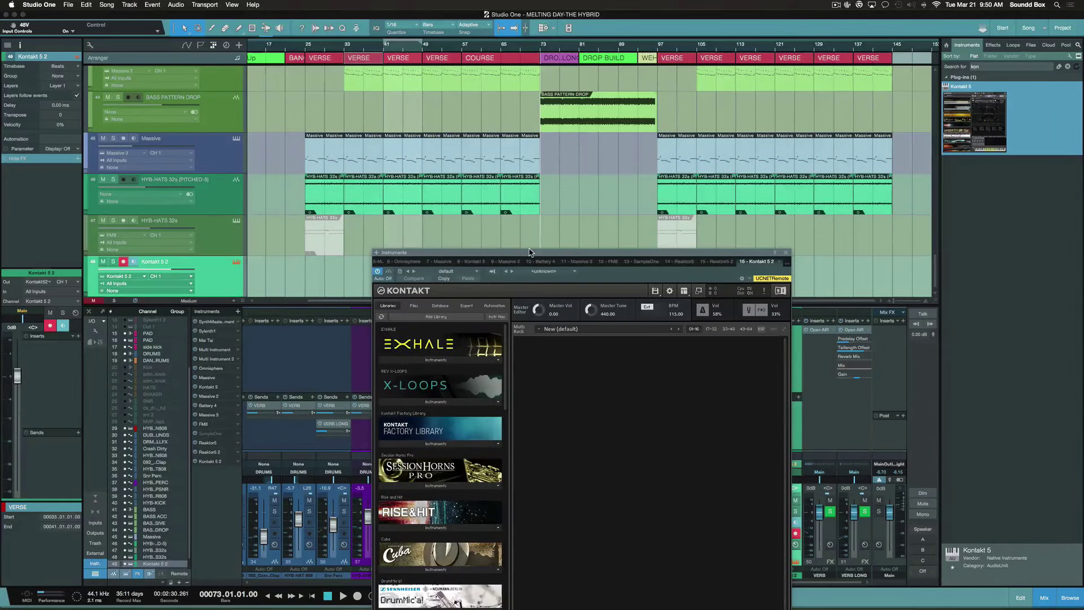
- Load the EXHALE.nki instrument from Kontakt's EXHALE library
click(440, 361)
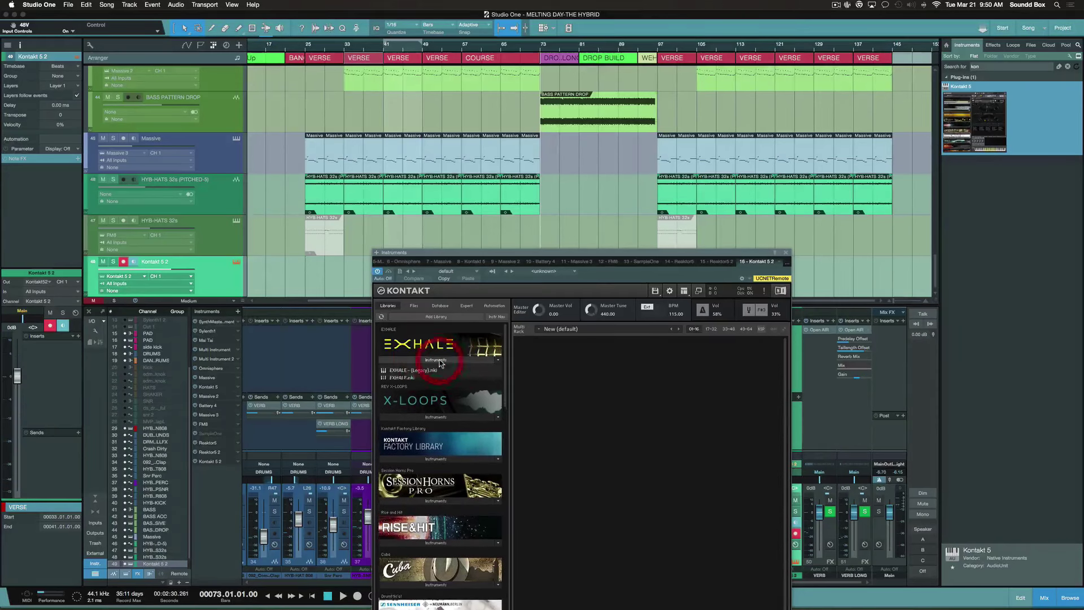
click(406, 377)
click(406, 378)
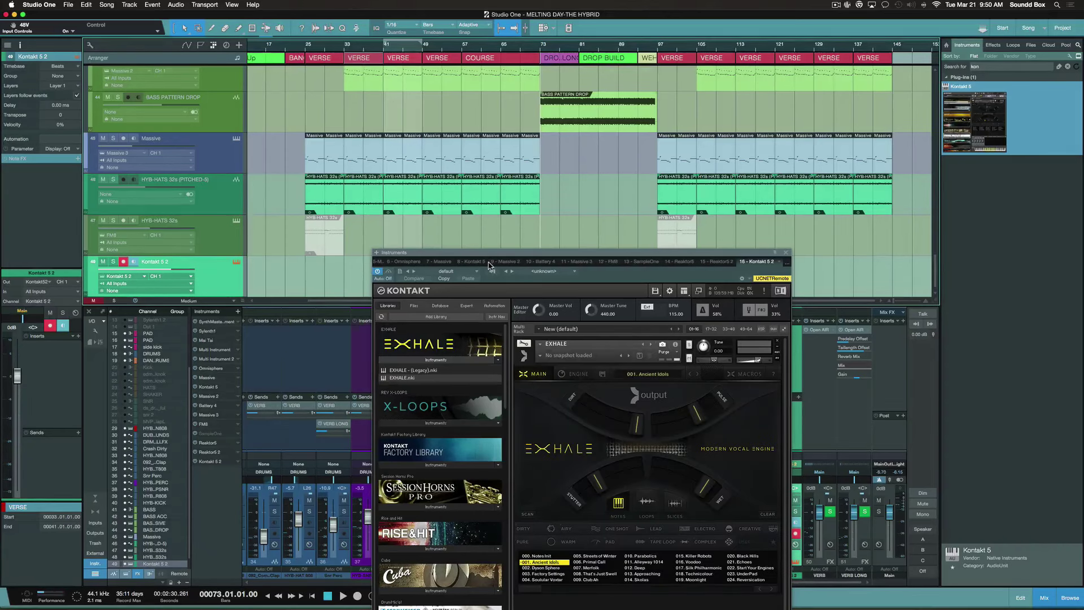
- Move the Kontakt window aside and load Exhale preset 014 Skolas, confirming the change
drag(490, 261, 700, 206)
scroll(706, 187, down, 1)
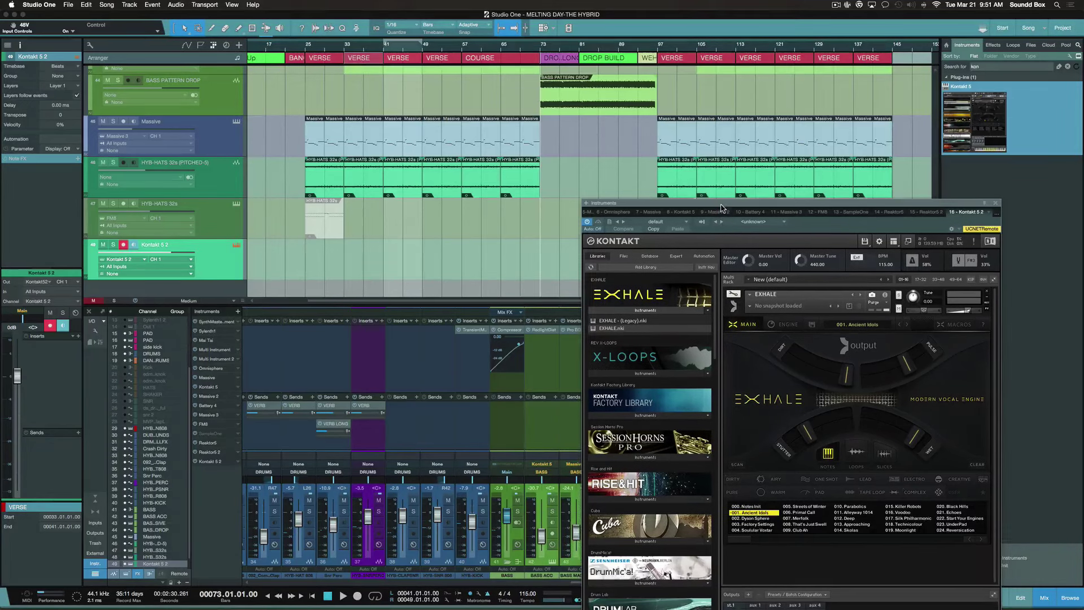
drag(723, 210, 714, 65)
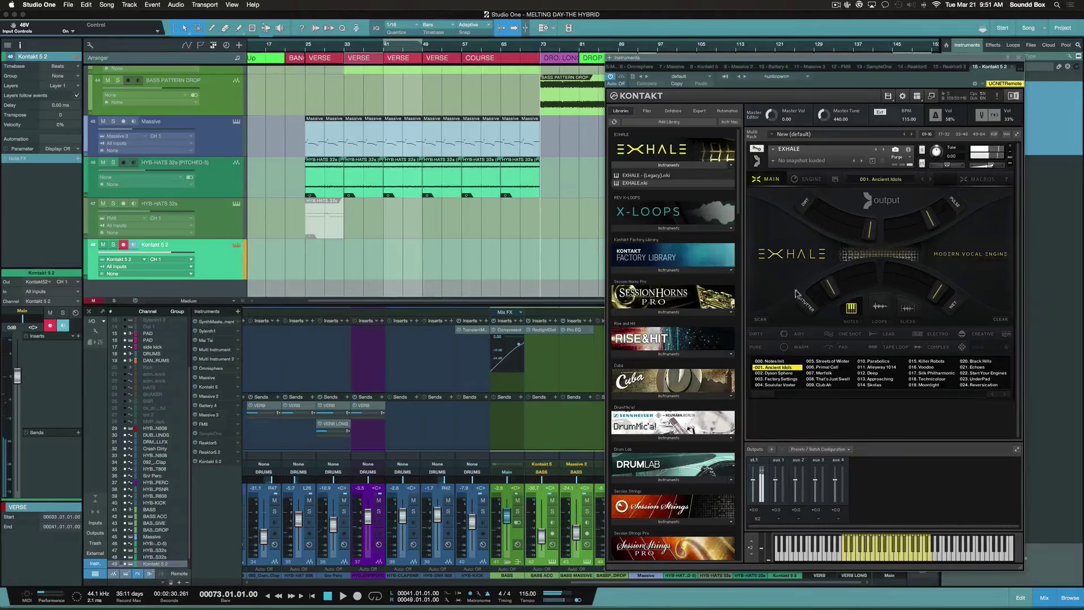
click(870, 385)
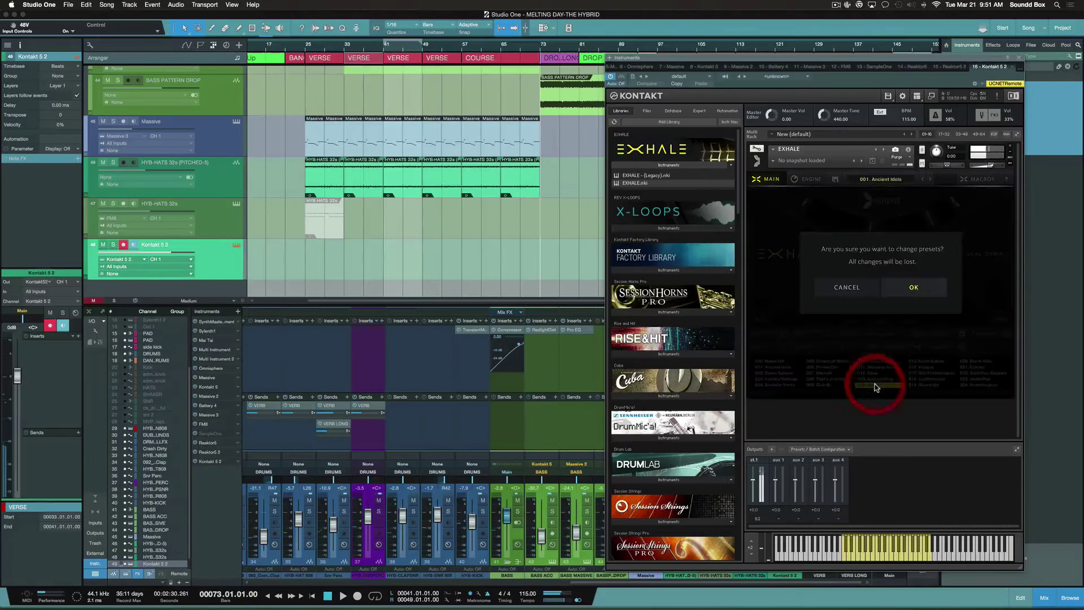
click(901, 291)
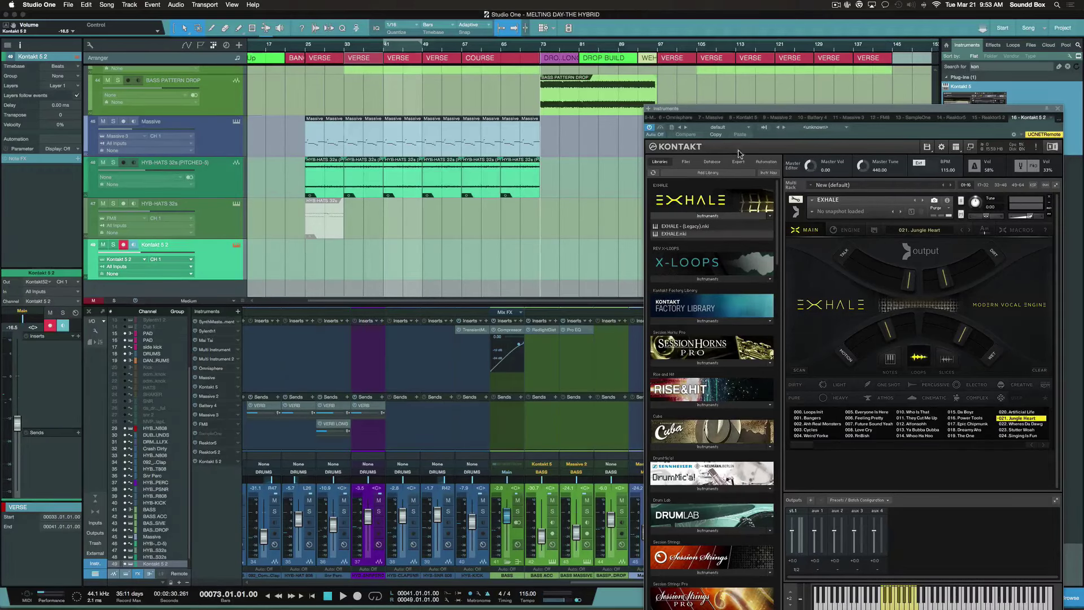
drag(704, 109, 661, 73)
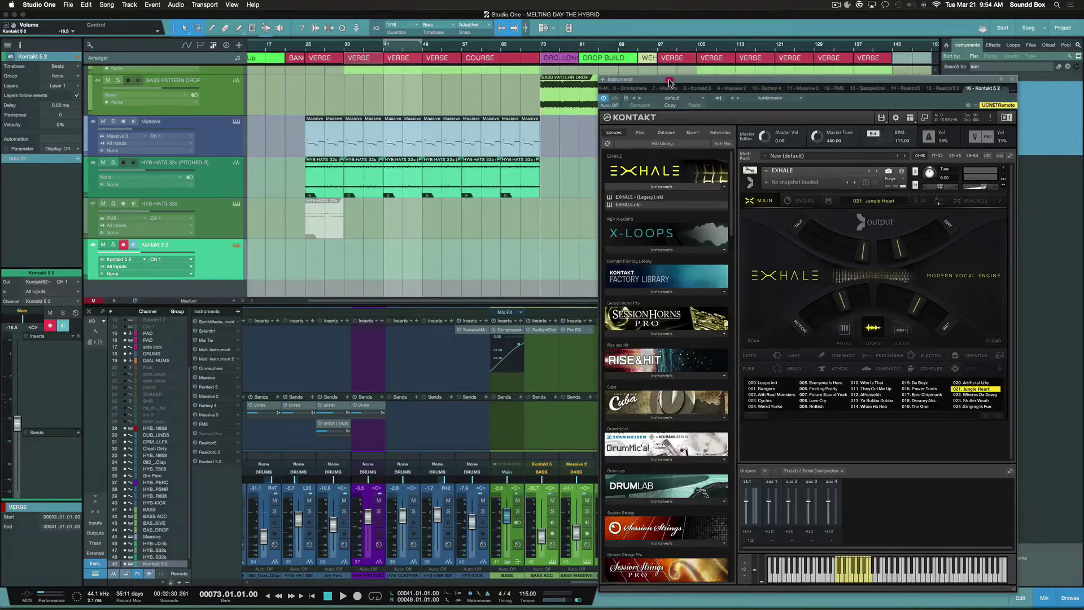
- Record a two-note Exhale phrase at bar 73, quantize it, and bounce SHAKER JUNGLE to audio
mouse_move(670, 82)
mouse_down()
mouse_move(748, 93)
mouse_move(687, 78)
mouse_up()
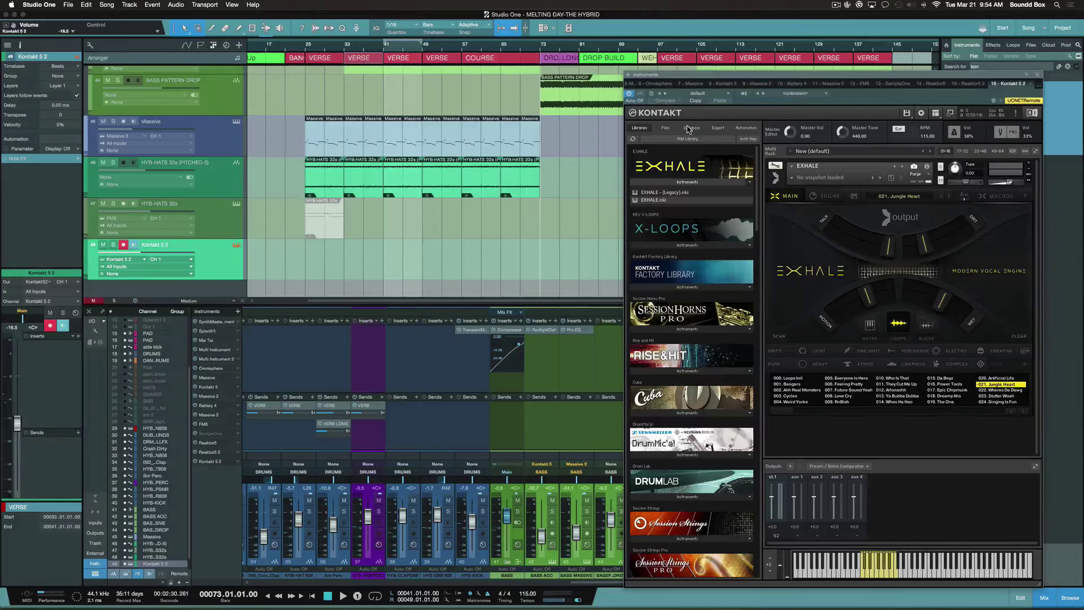
key(KP_Multiply)
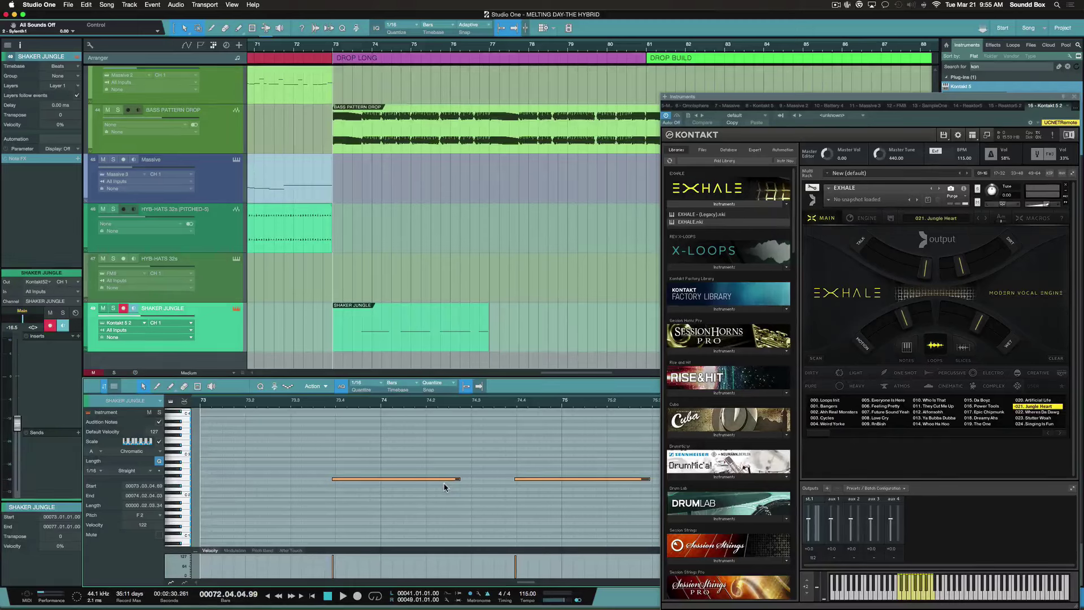
key(q)
click(206, 339)
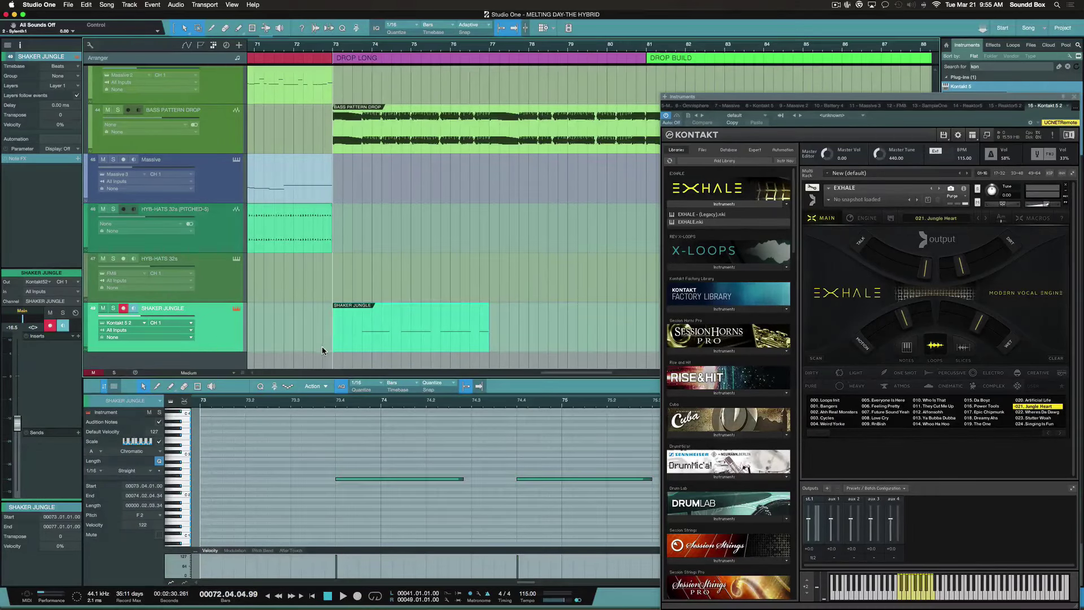
key(super+b)
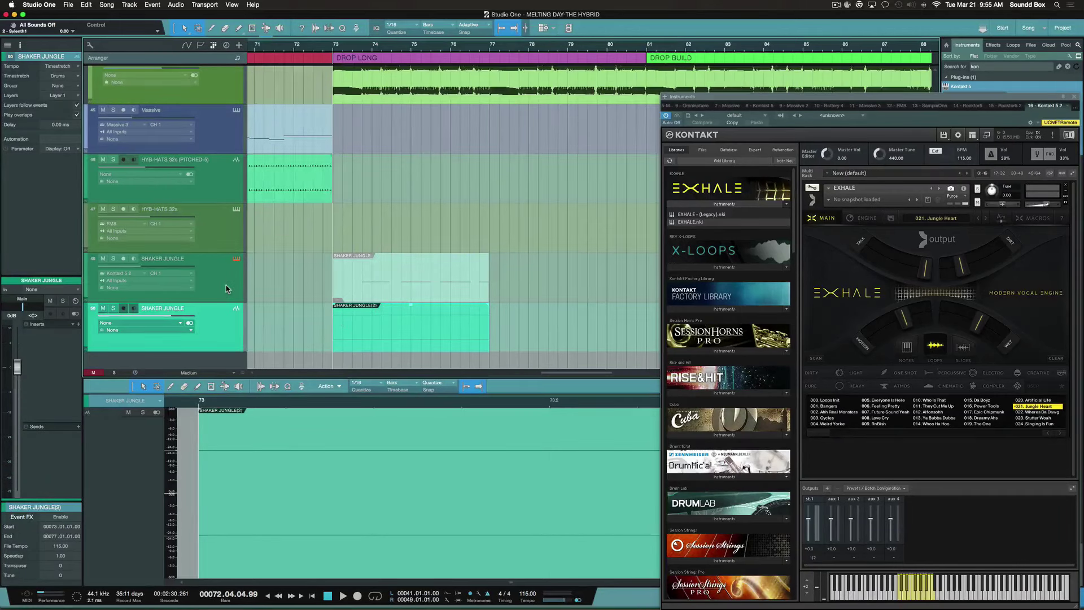
- Undo the bounce, raise SHAKER JUNGLE to about -1.4 dB, and render it to audio again
key(super+z)
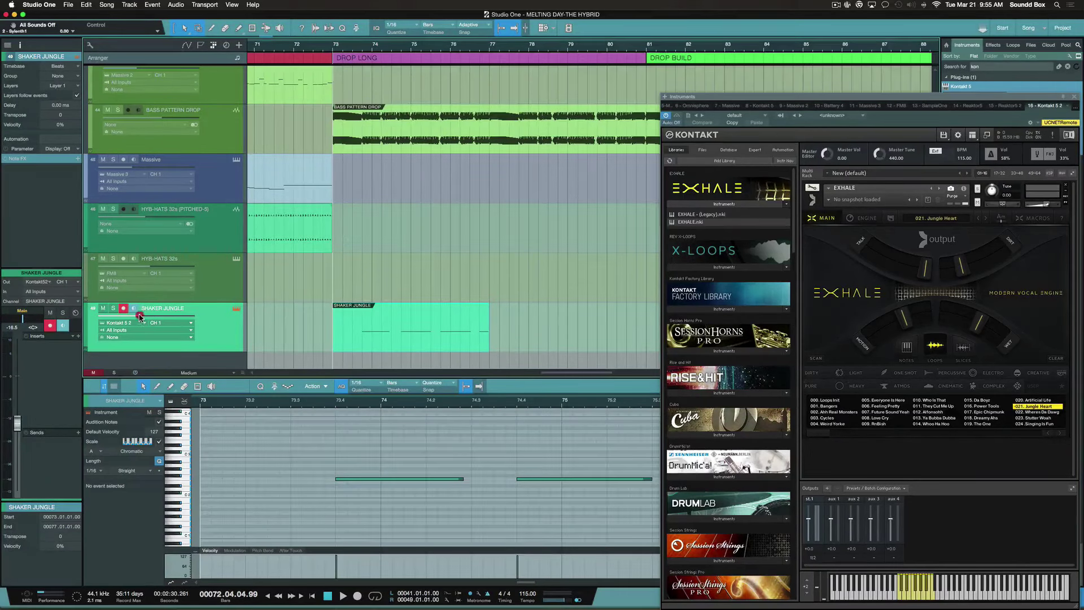
drag(139, 318, 177, 314)
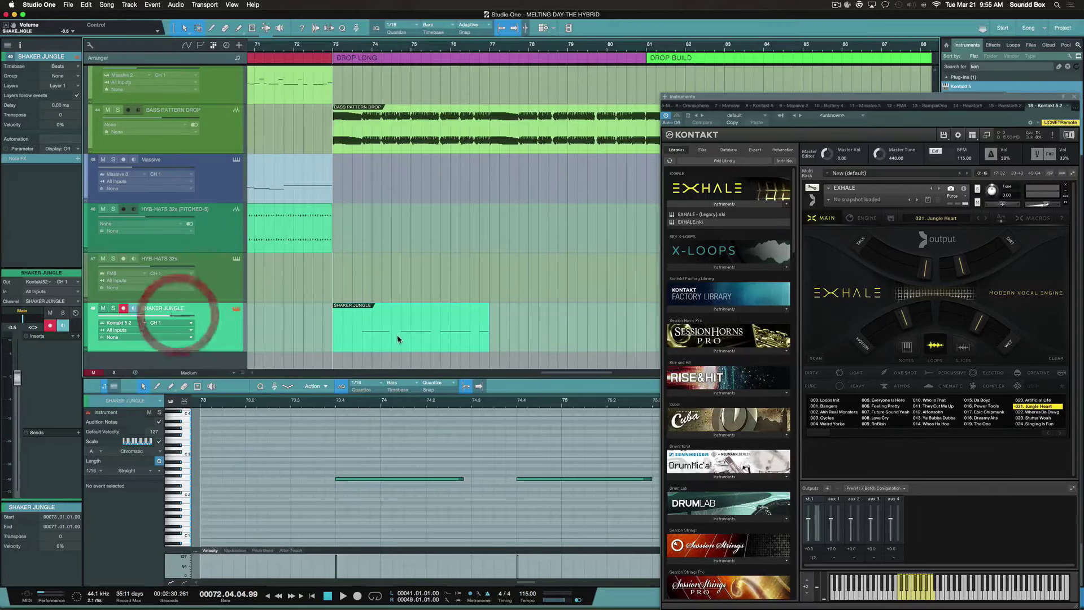
click(363, 341)
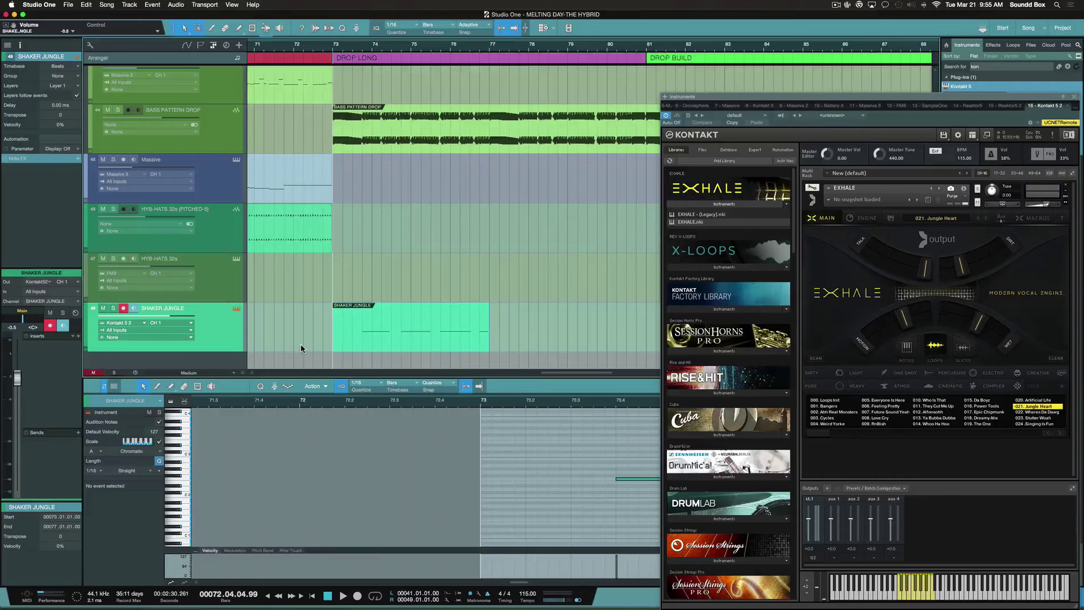
key(super+b)
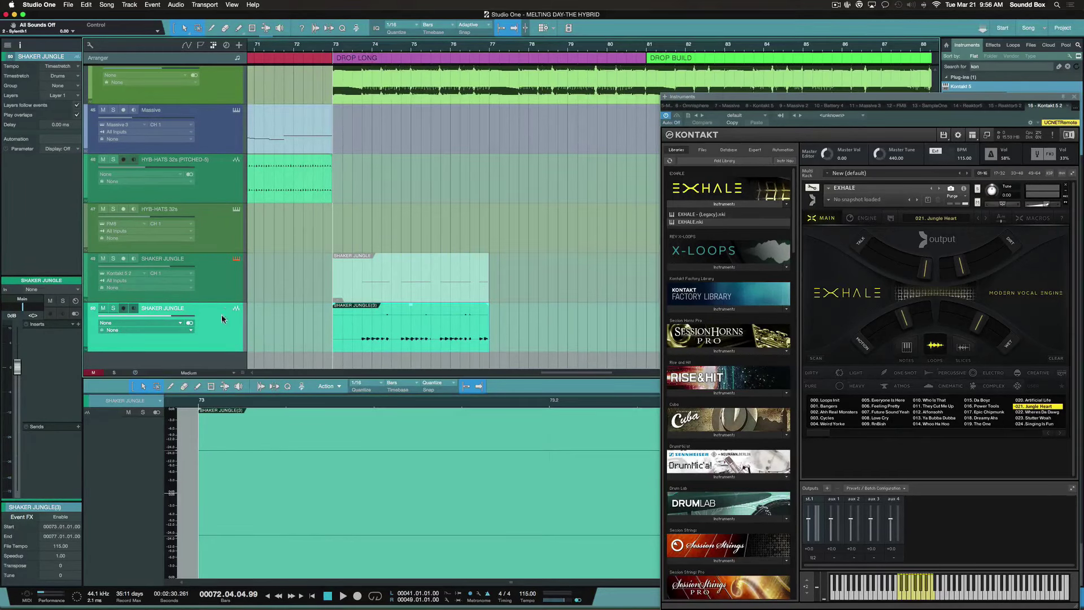
- Play from bar 73 and lower the bounced SHAKER JUNGLE audio track to -18.5 dB
click(229, 289)
click(225, 344)
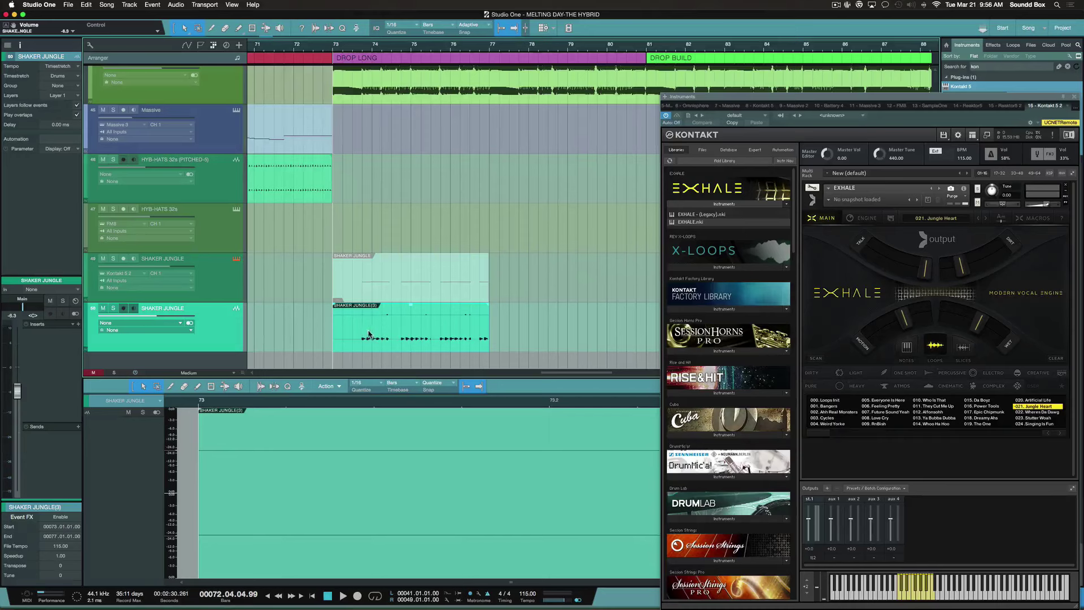
click(146, 321)
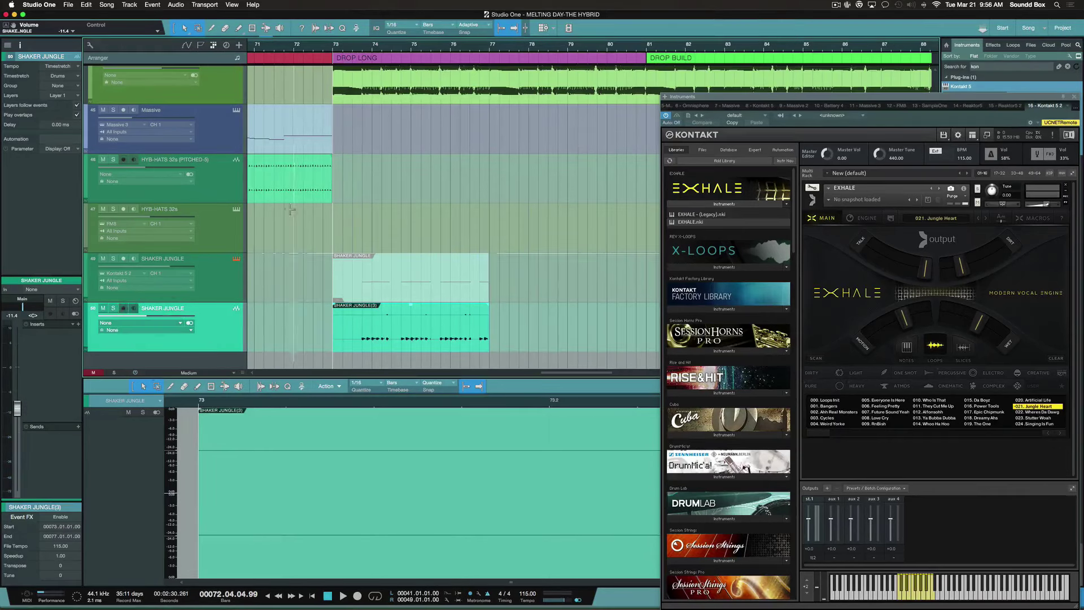
key(space)
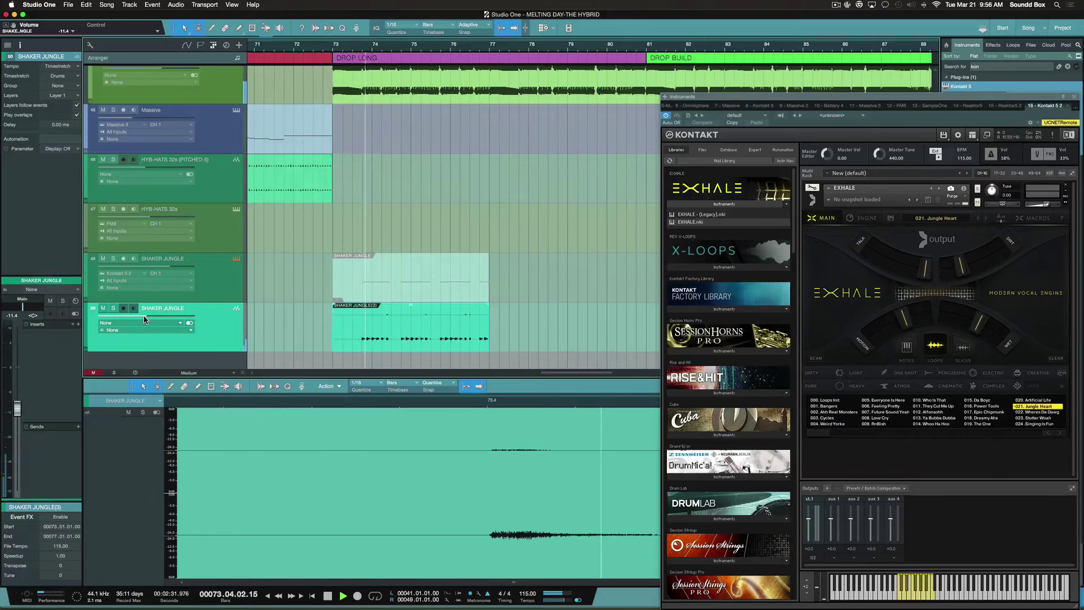
drag(144, 315, 138, 335)
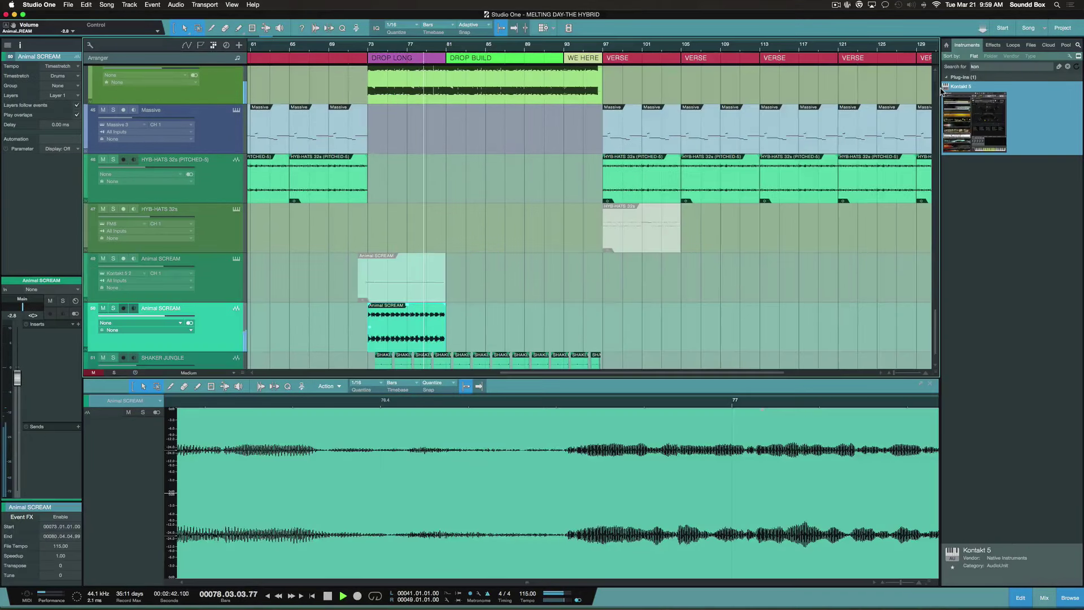
- Duplicate Animal SCREAM to bar 89 and set its EQ high-cut to 628 Hz
key(d)
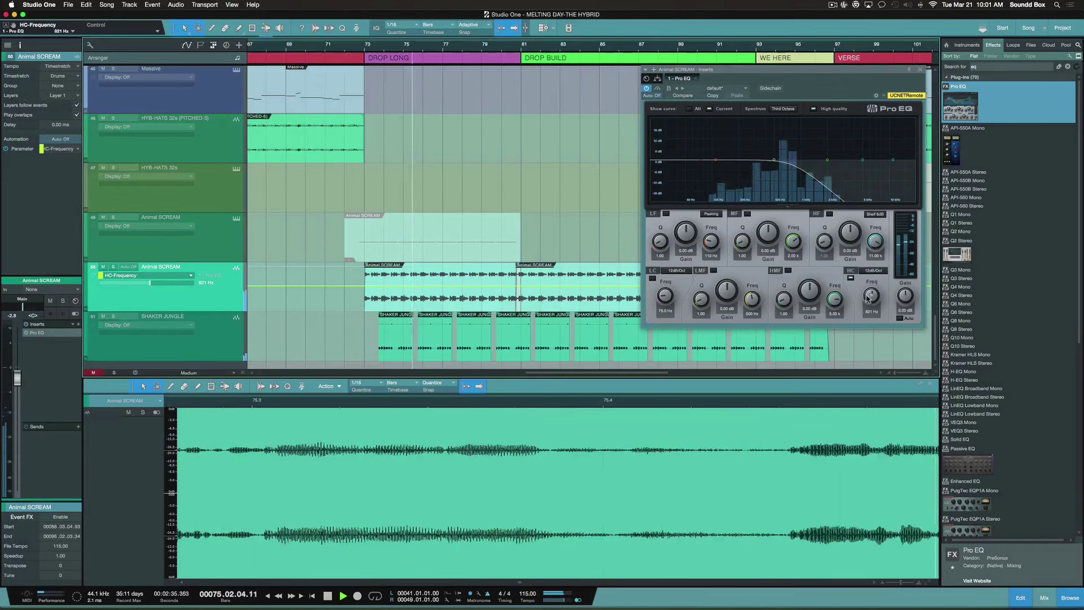
drag(872, 300, 868, 300)
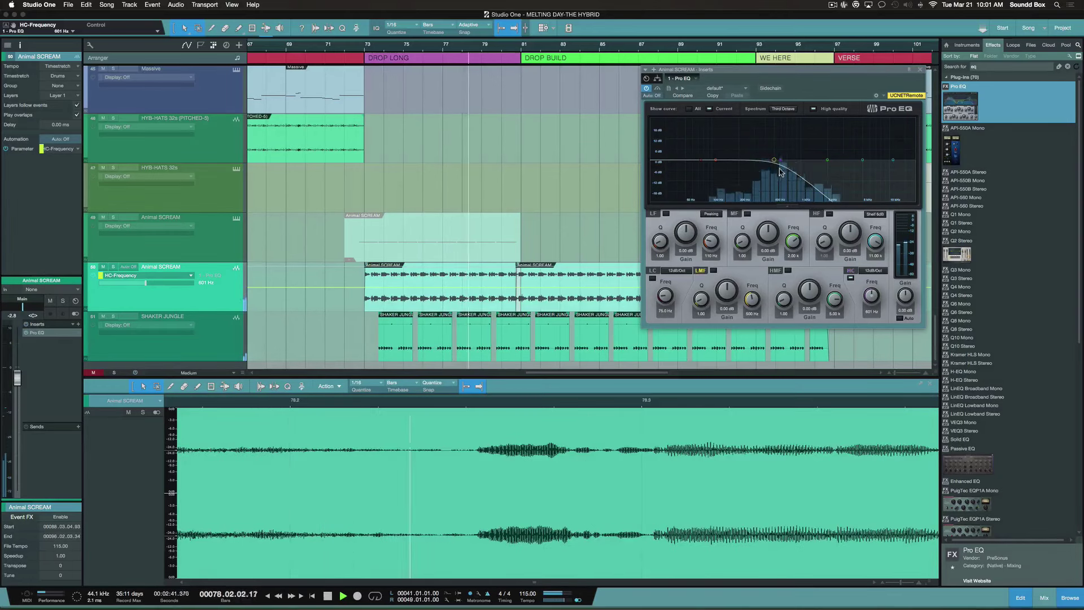
drag(781, 162, 775, 172)
- Add high-cut automation points rising to about 1.76 kHz and 3.62 kHz
scroll(495, 306, right, 3)
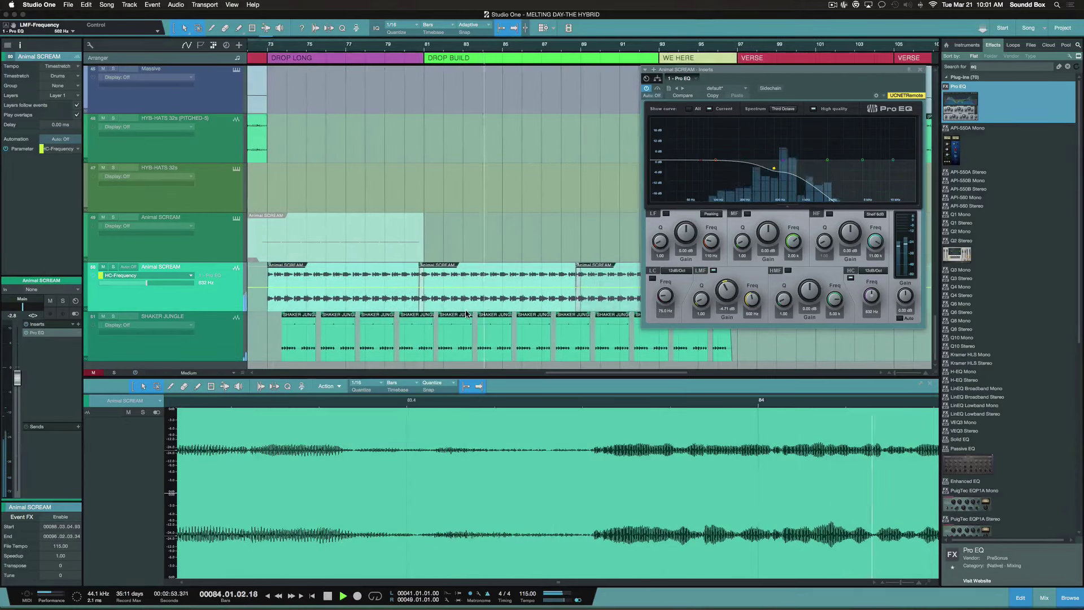
click(439, 292)
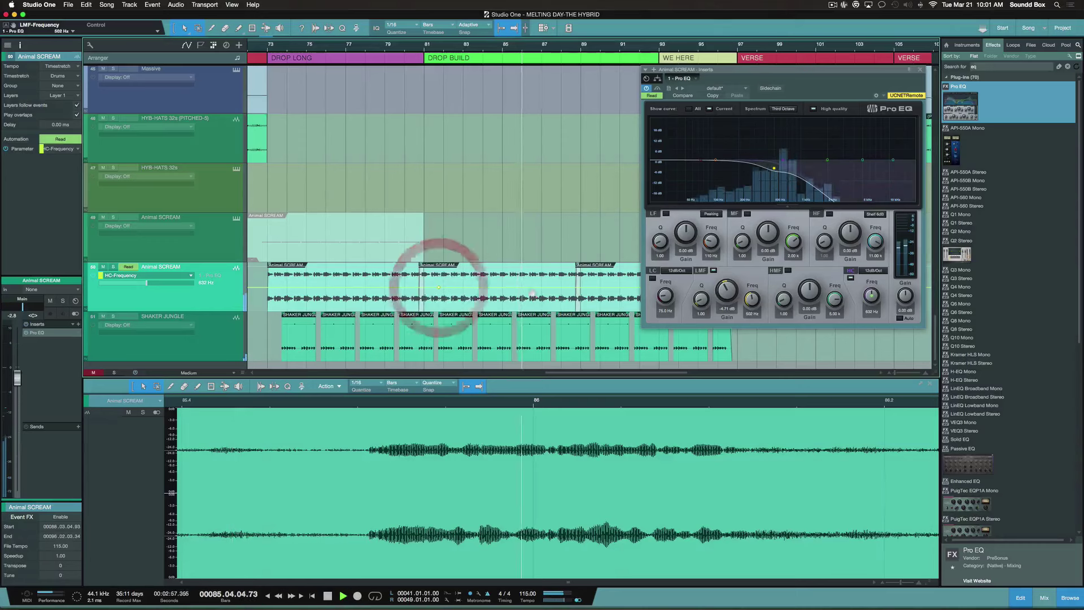
scroll(551, 294, right, 2)
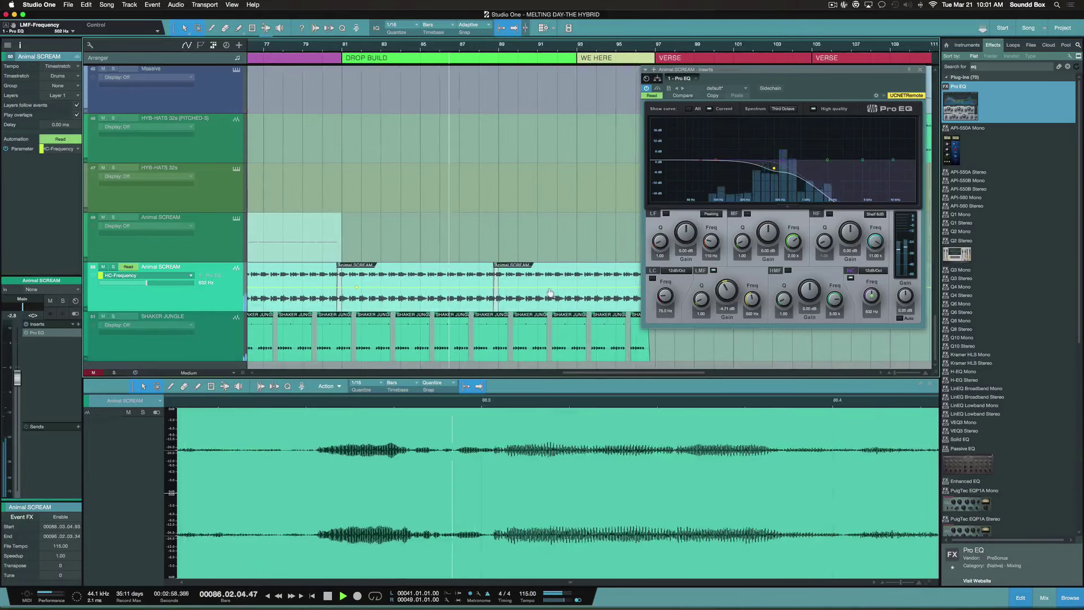
click(501, 291)
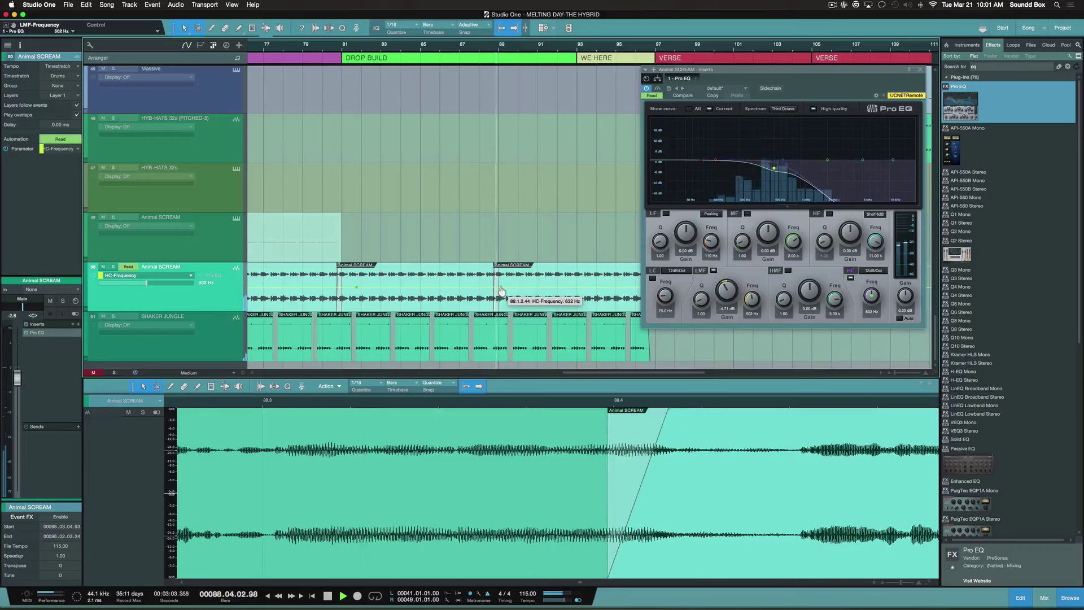
drag(501, 292, 501, 282)
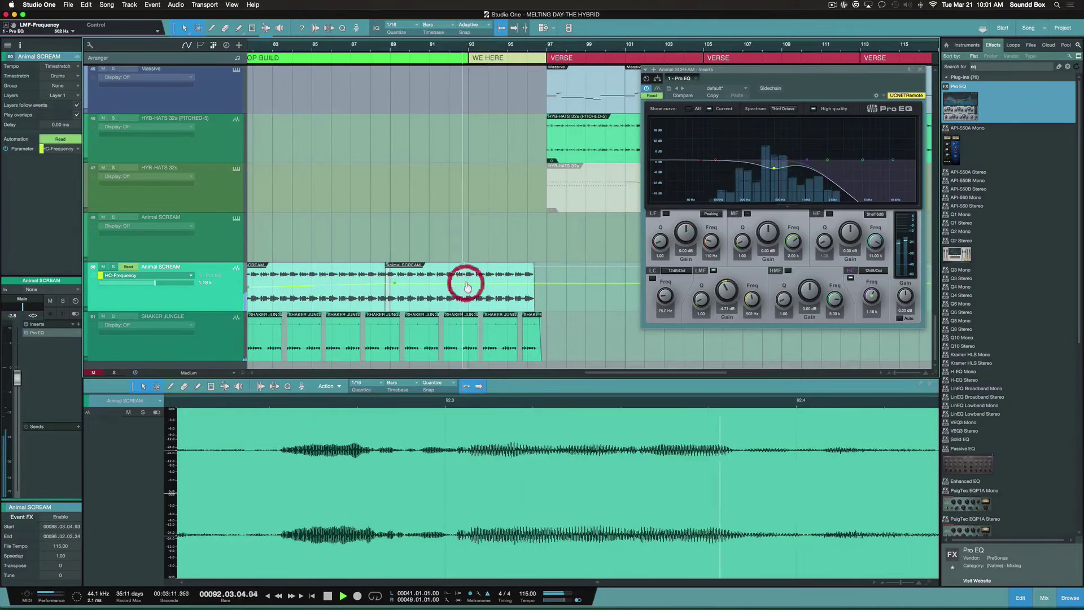
drag(468, 286, 480, 270)
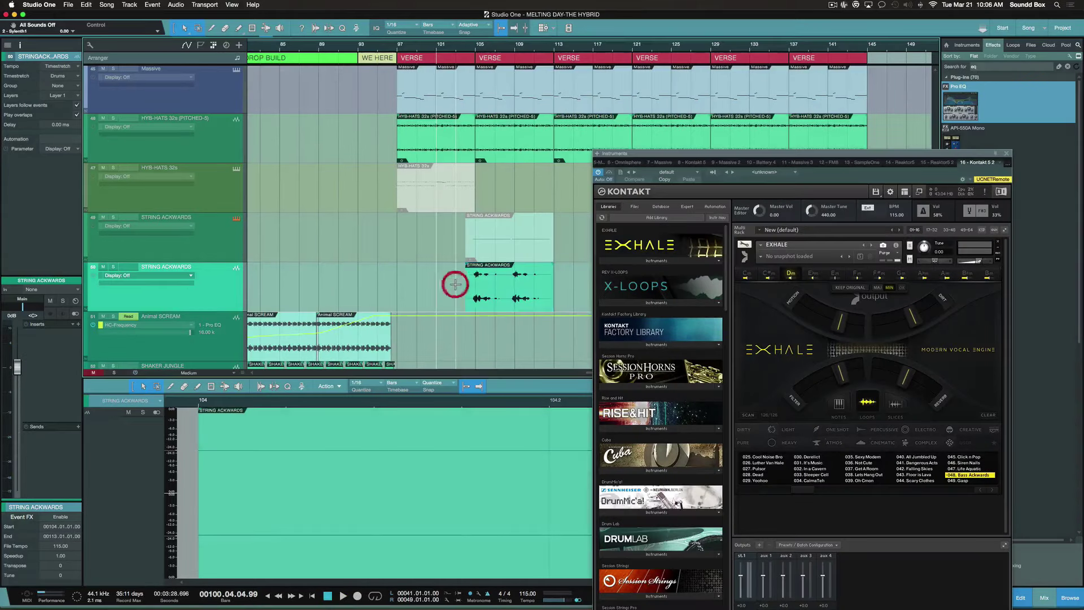
- Audition the STRING ACKWARDS loop and set its track volume to -3.7 dB
click(489, 160)
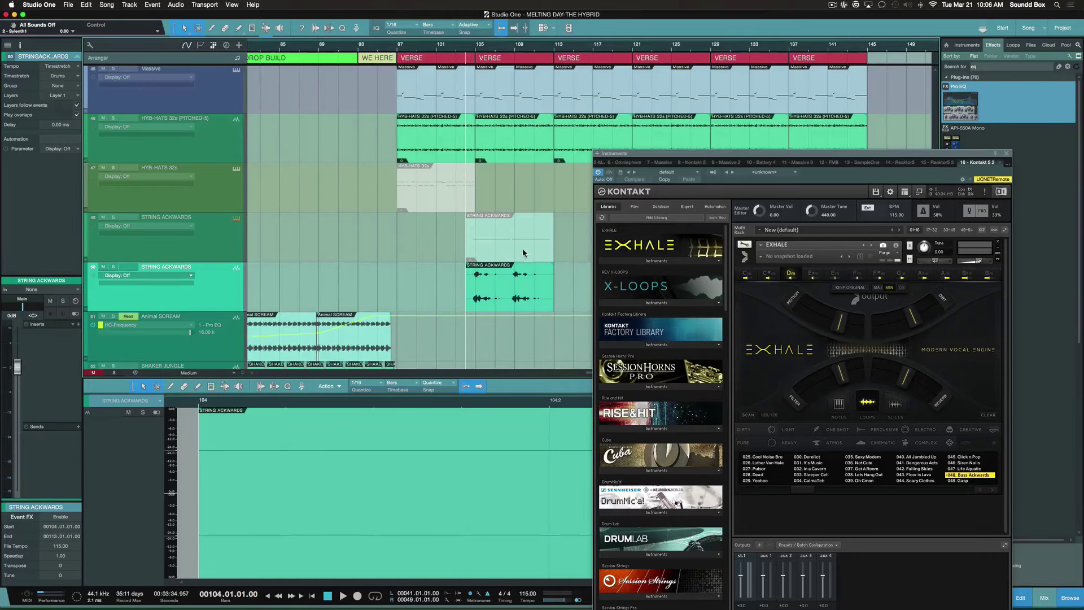
key(space)
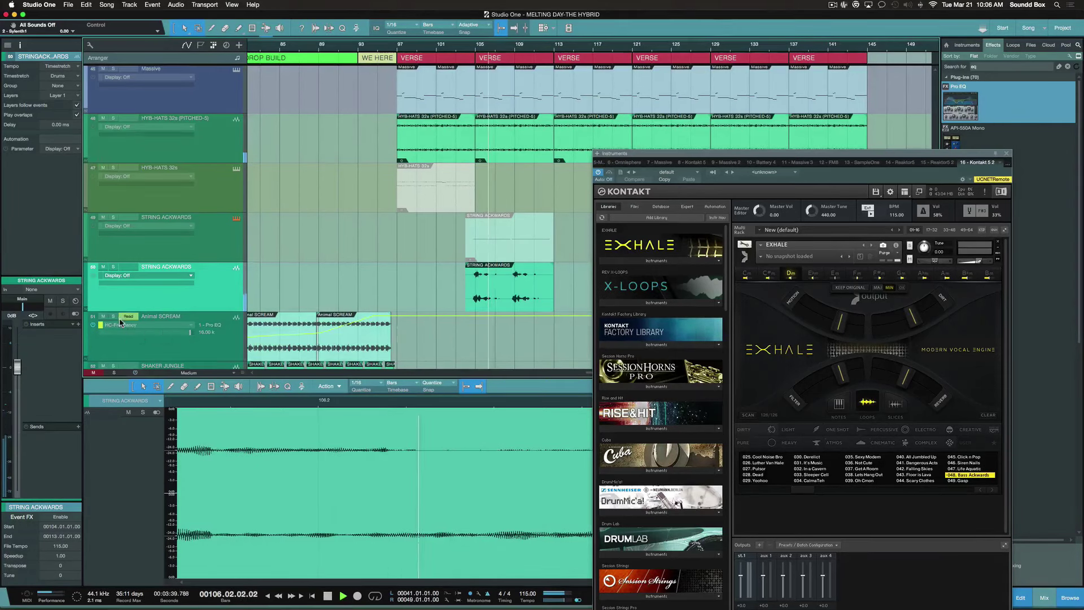
key(a)
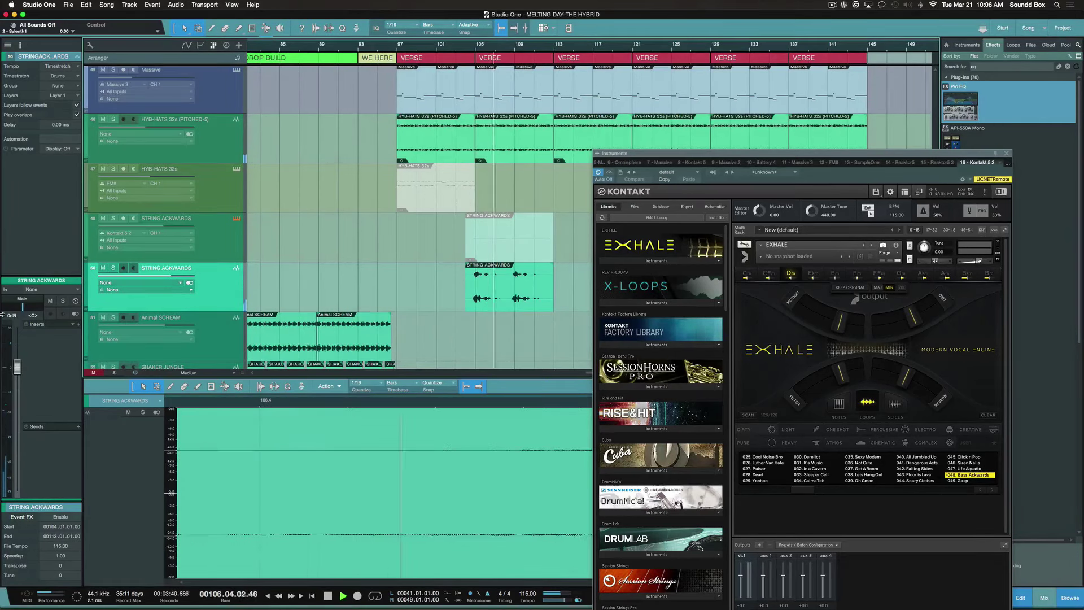
click(159, 276)
- Add Pro EQ as an event effect on the STRING ACKWARDS audio event
key(space)
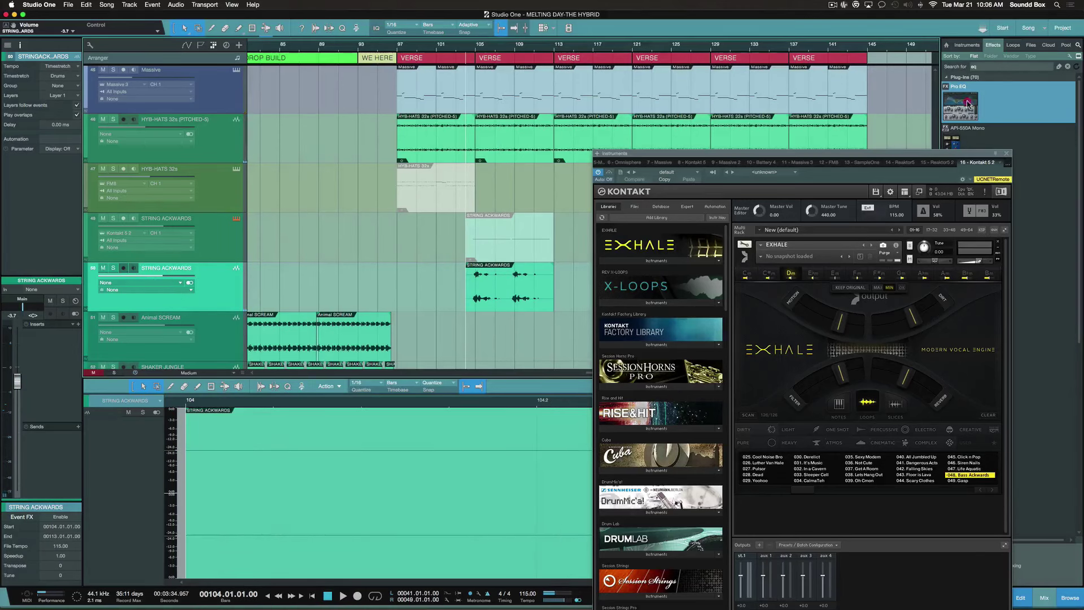
drag(969, 103, 508, 280)
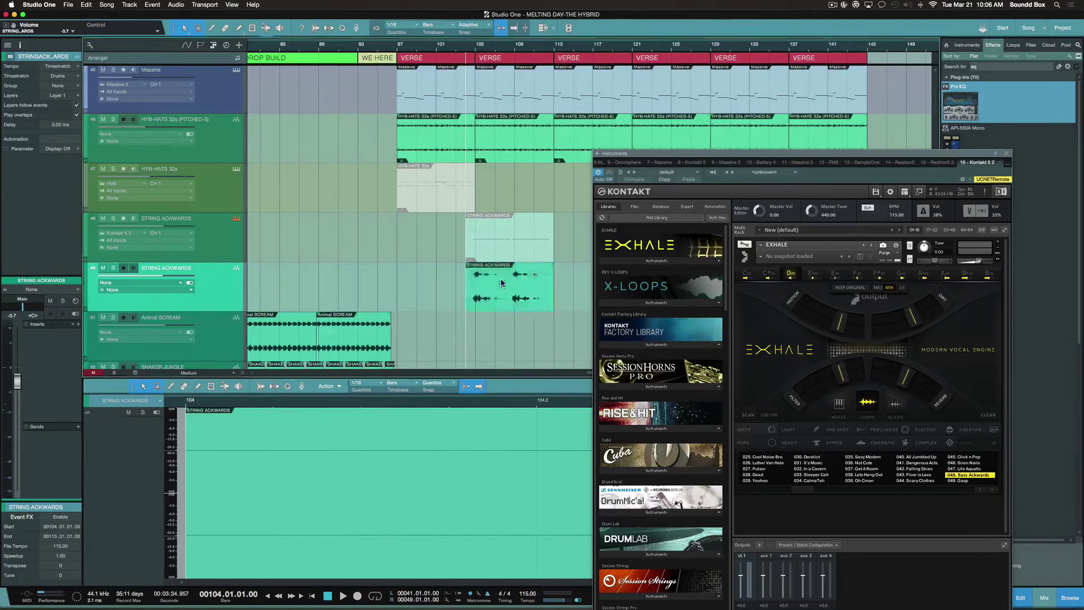
drag(519, 202, 367, 135)
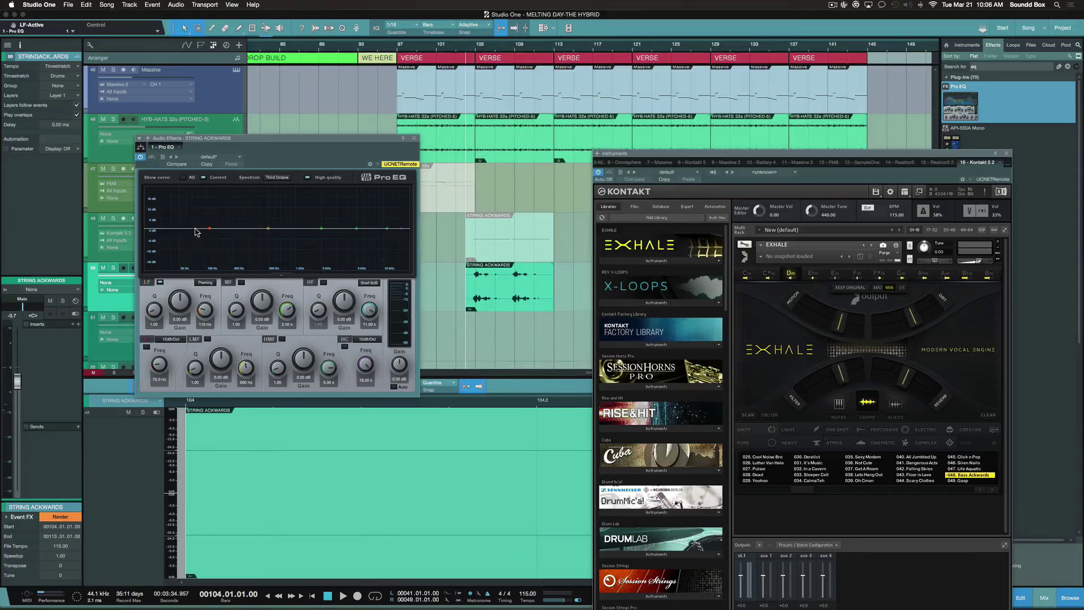
- Enable the EQ's low-cut band and apply Pro EQ to the STRING ACKWARDS event
click(196, 232)
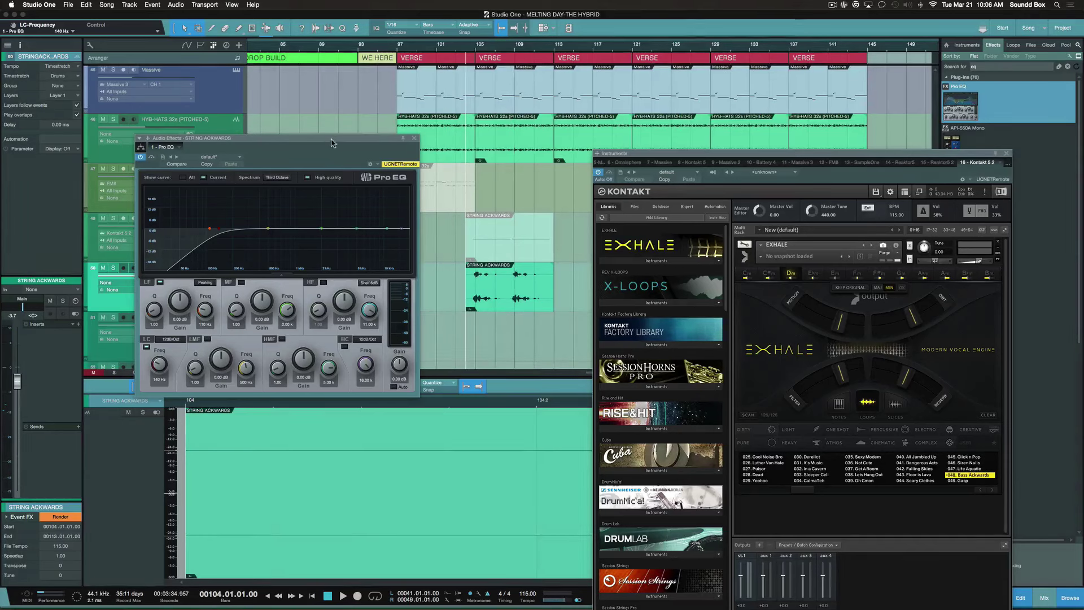
drag(331, 143, 315, 117)
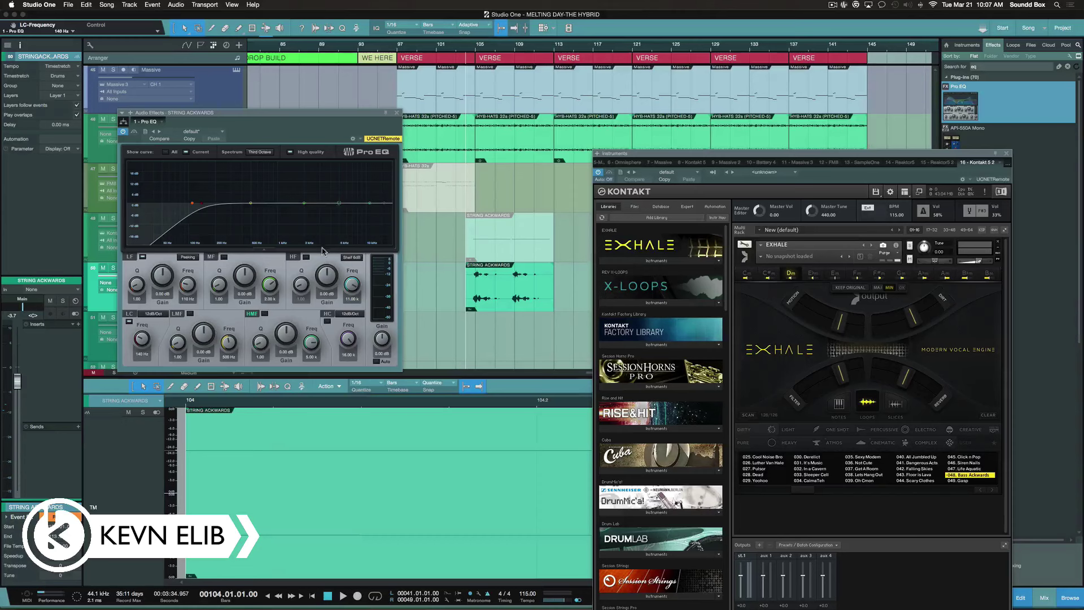
drag(304, 115, 284, 106)
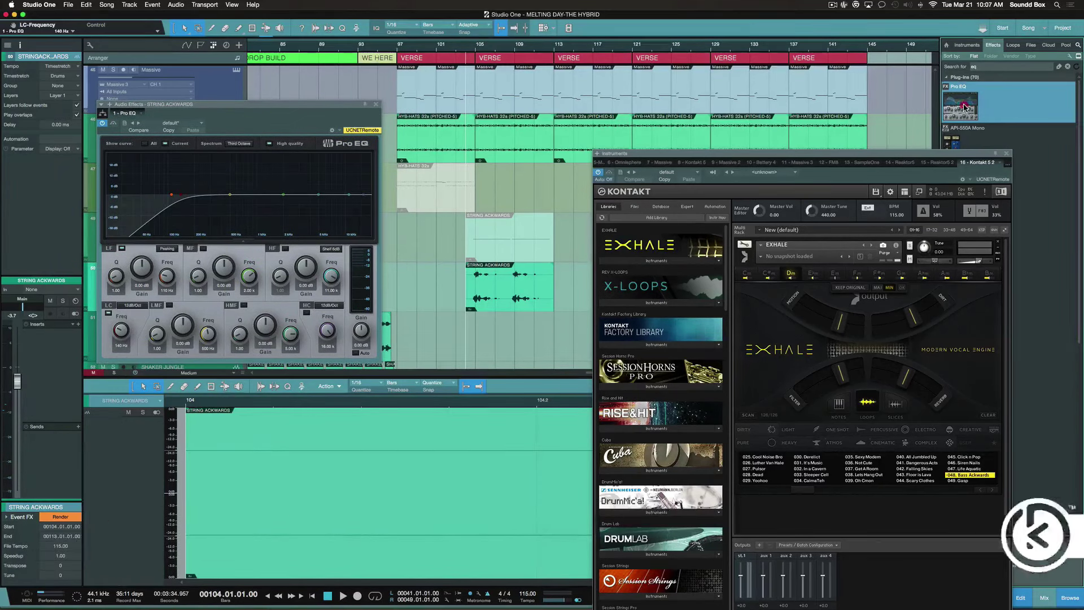
drag(964, 106, 451, 301)
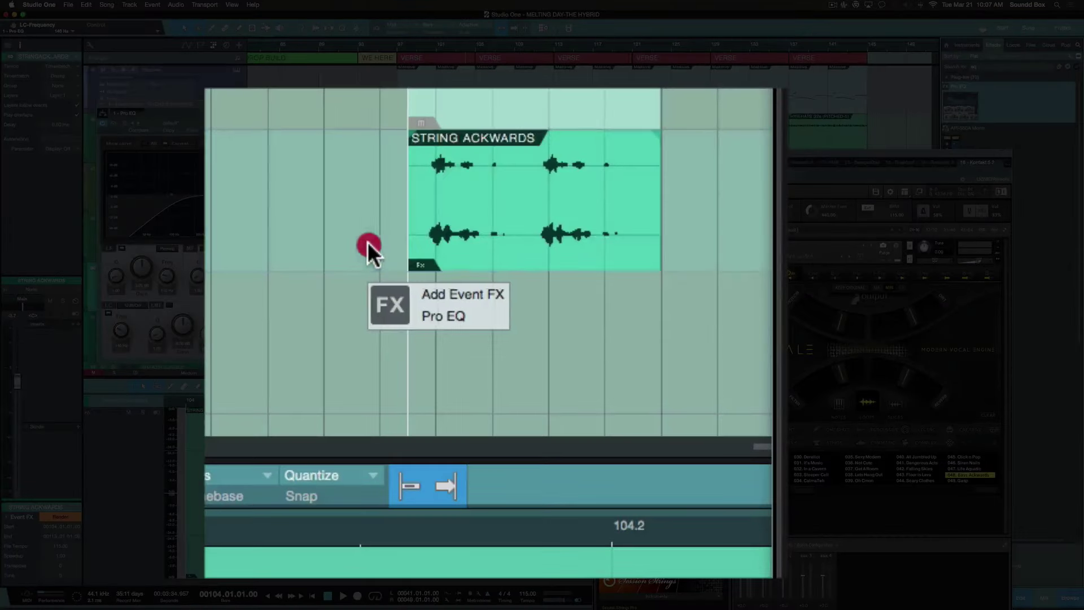
drag(368, 242, 510, 174)
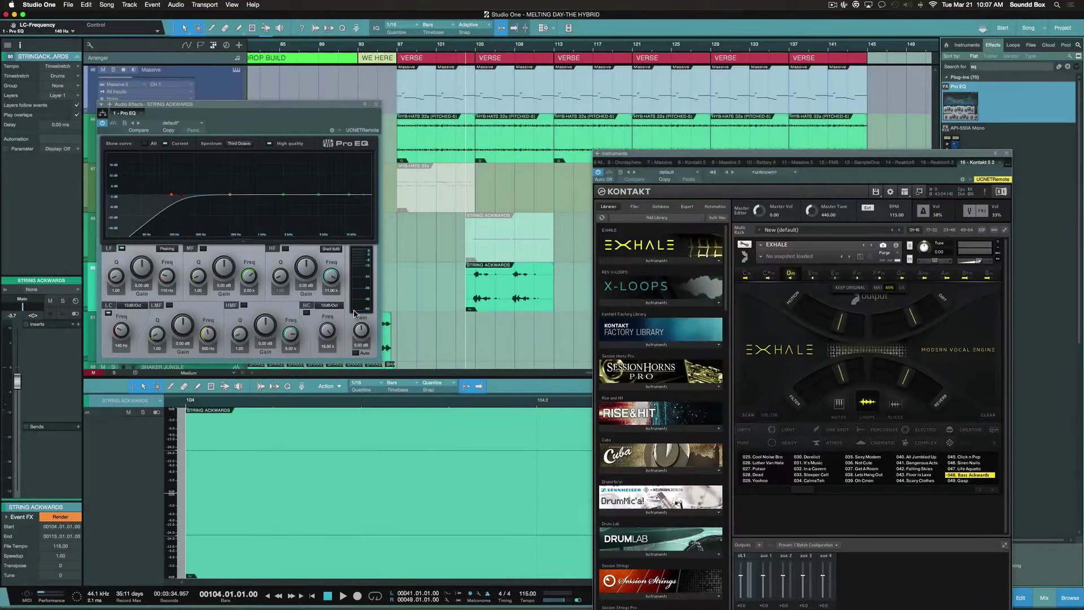
- While playing, set the low-cut to about 369 Hz with a 48 dB/Oct slope
key(space)
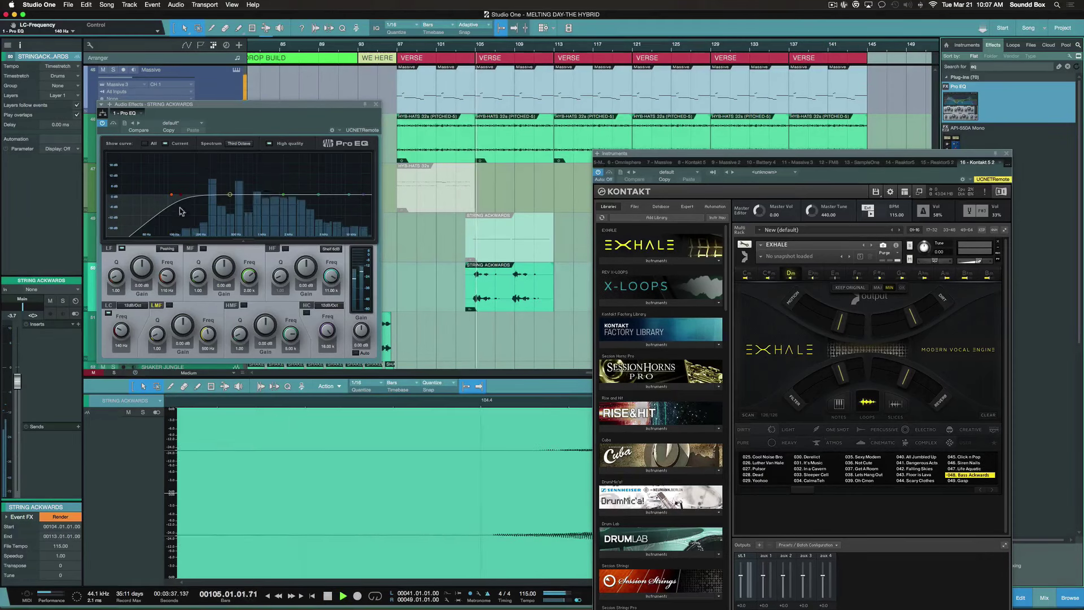
drag(171, 194, 183, 199)
drag(121, 331, 120, 325)
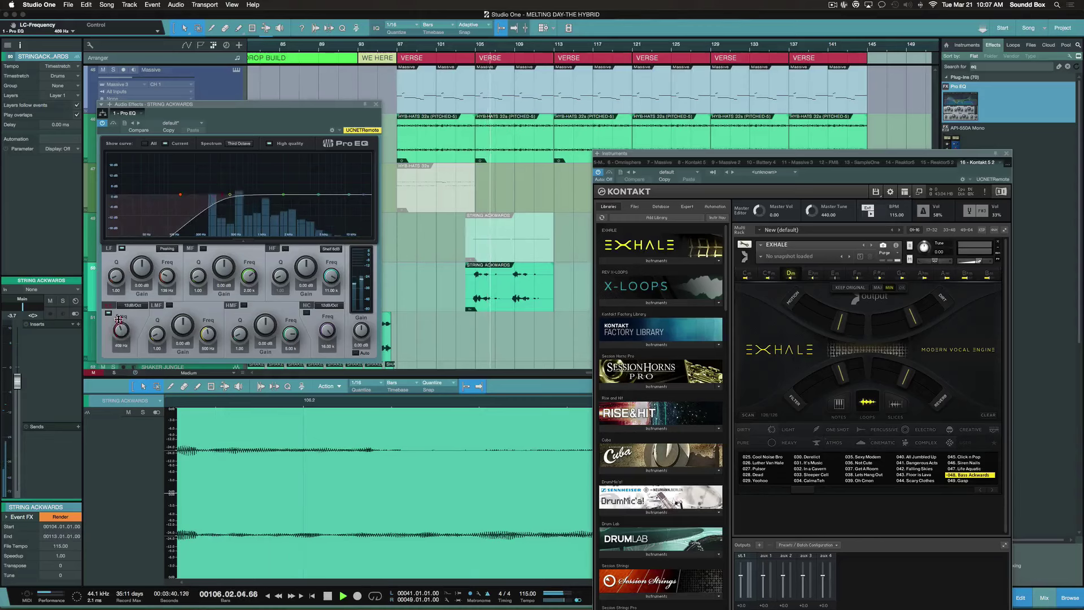
key(space)
key(space)
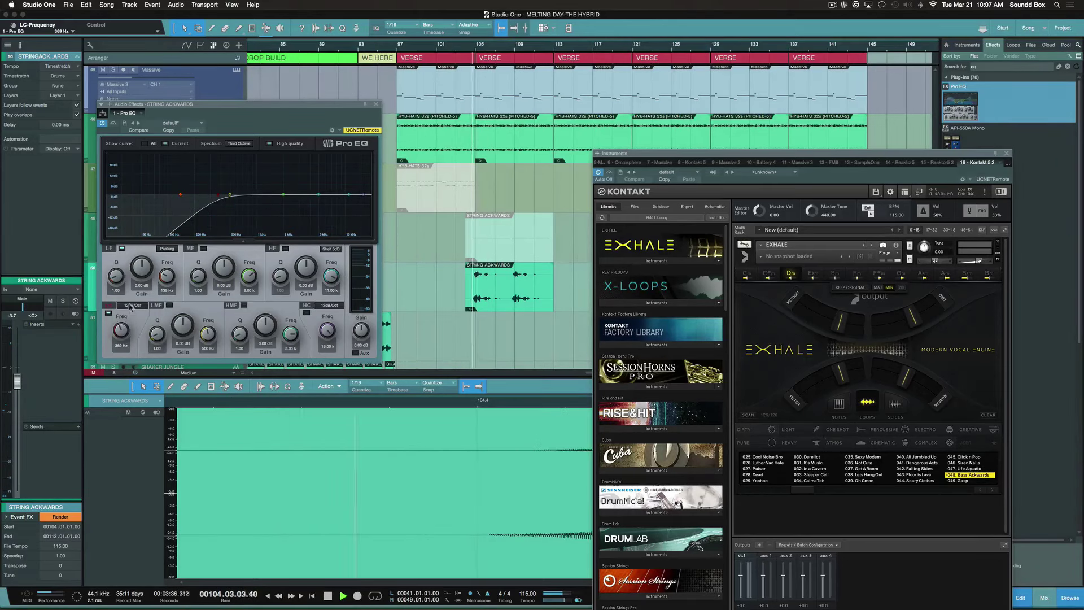
click(132, 305)
click(136, 342)
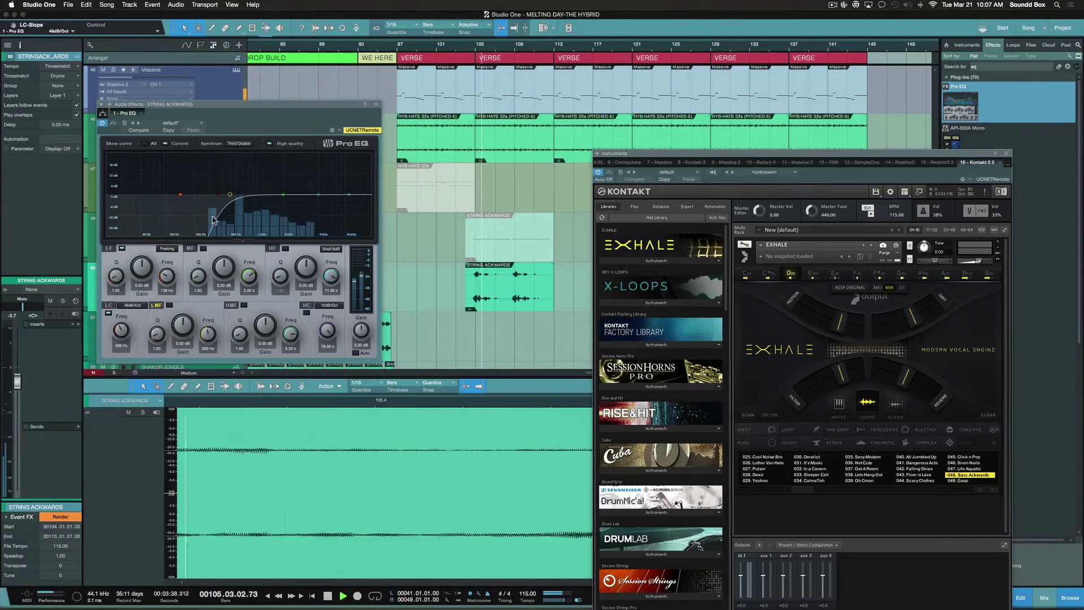
key(space)
key(space)
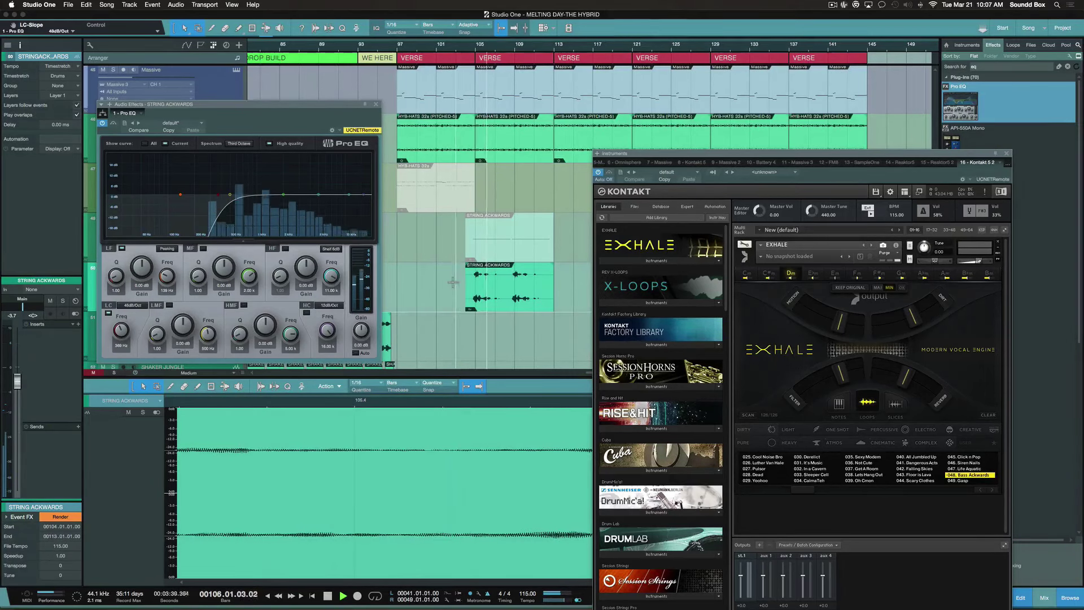
- Render the Pro EQ into STRING ACKWARDS, producing STRING ACKWARDS(2), and play it back
key(space)
drag(298, 104, 346, 83)
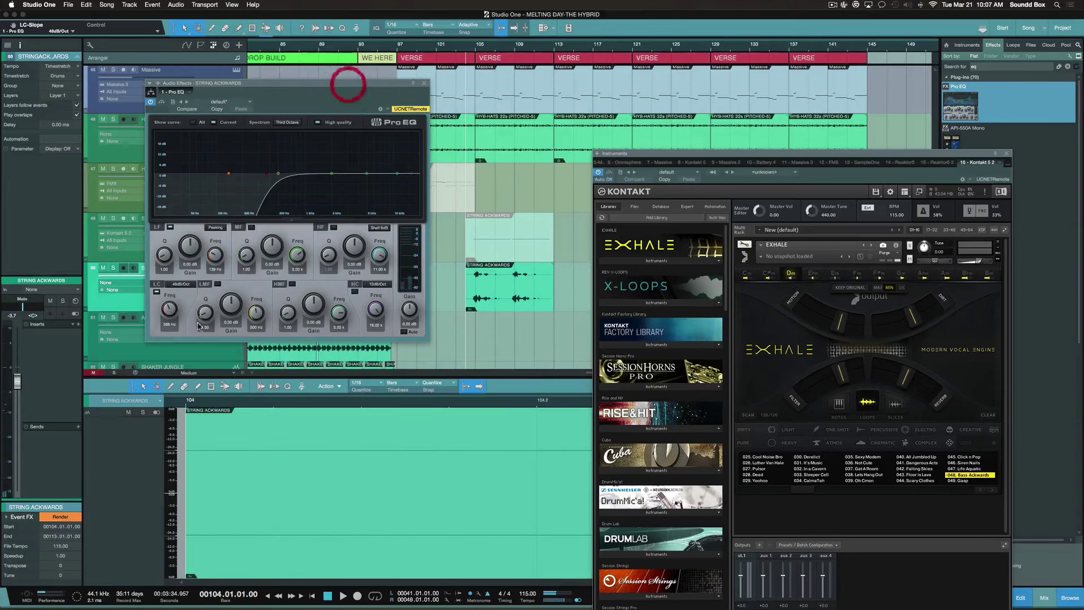
click(60, 517)
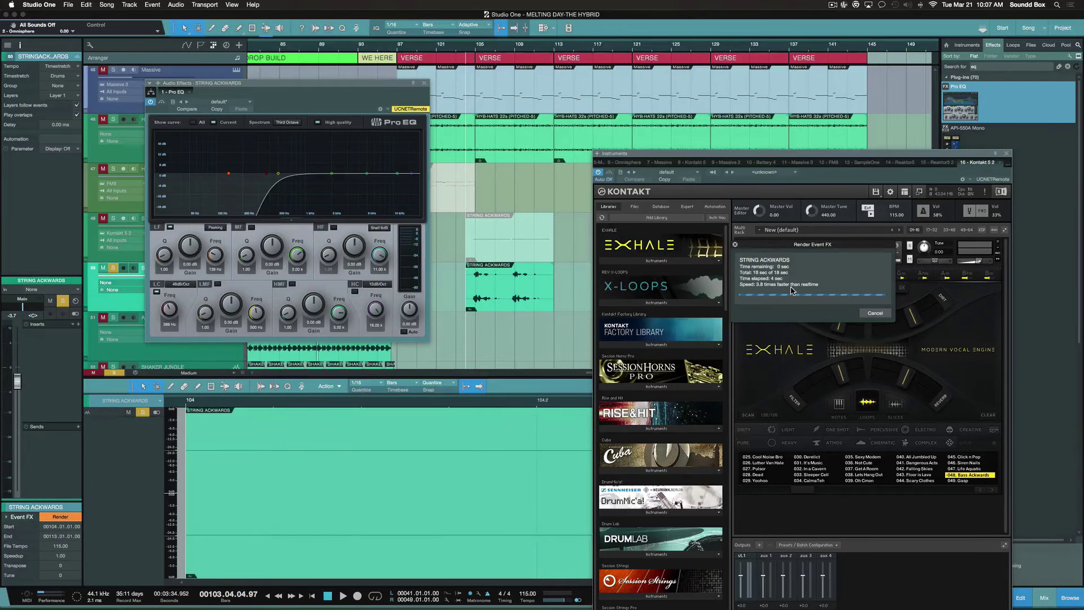
scroll(344, 350, right, 2)
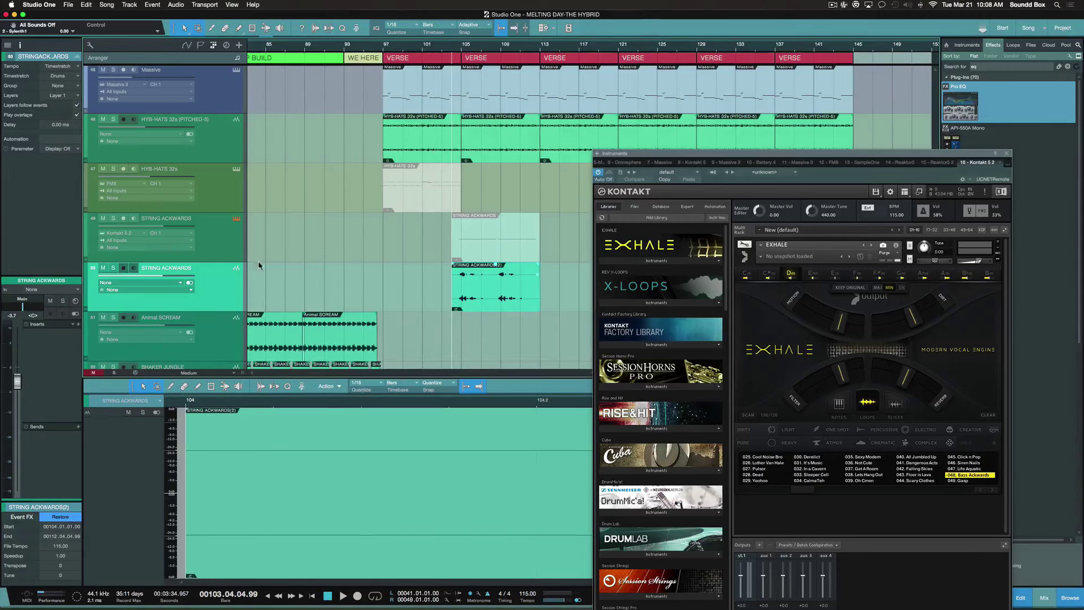
key(space)
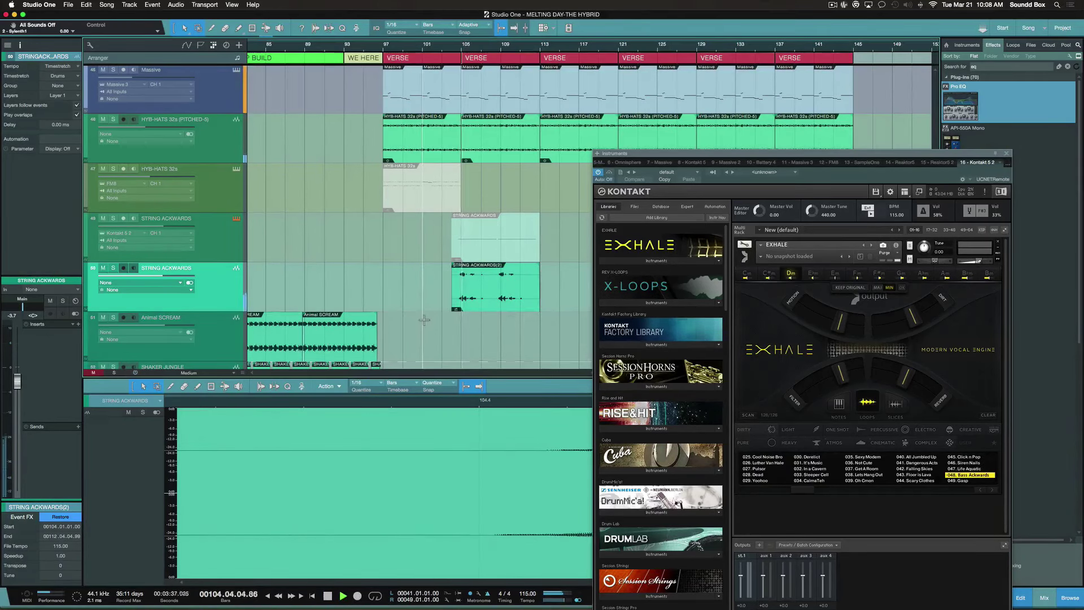
- Stop playback, set the play position to bar 110, and zoom out to the whole song
key(space)
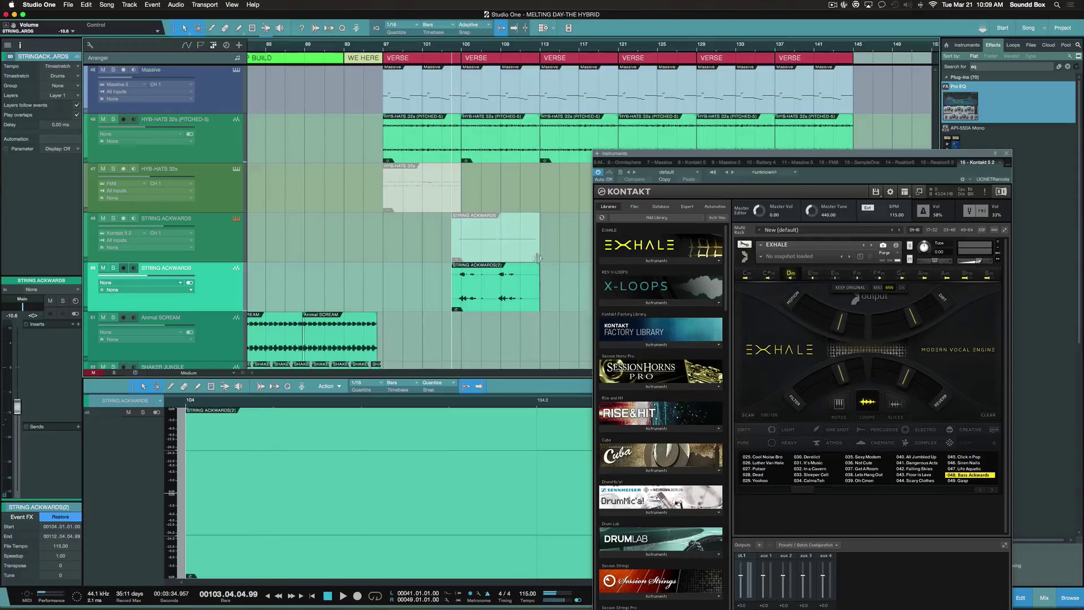
scroll(436, 304, down, 3)
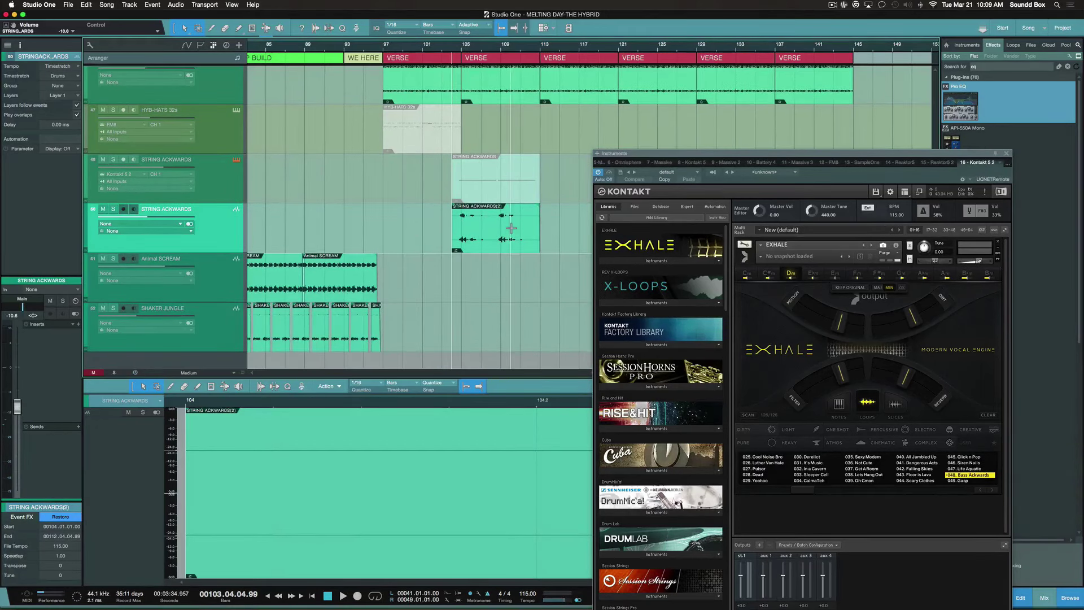
click(504, 226)
key(shift+f)
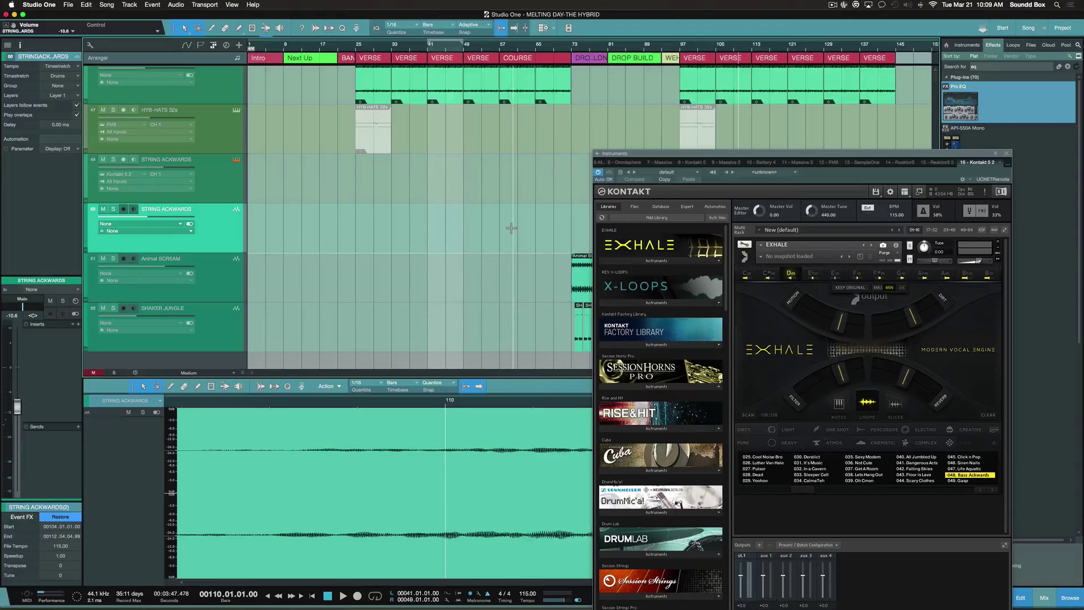
- Close the Kontakt window and switch track height from Medium to Small
key(F3)
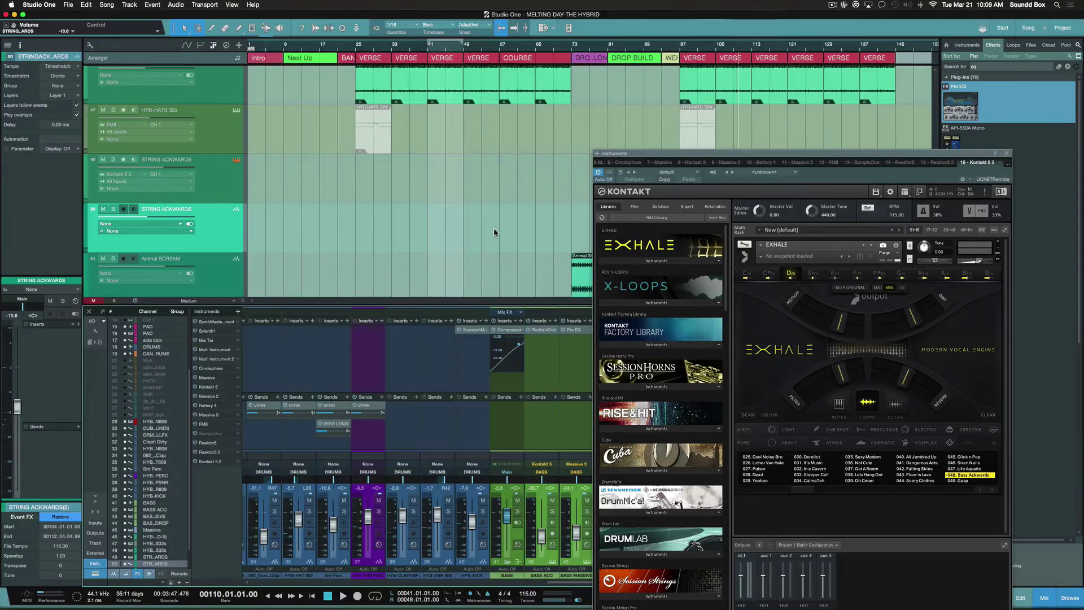
key(Escape)
scroll(439, 219, up, 1)
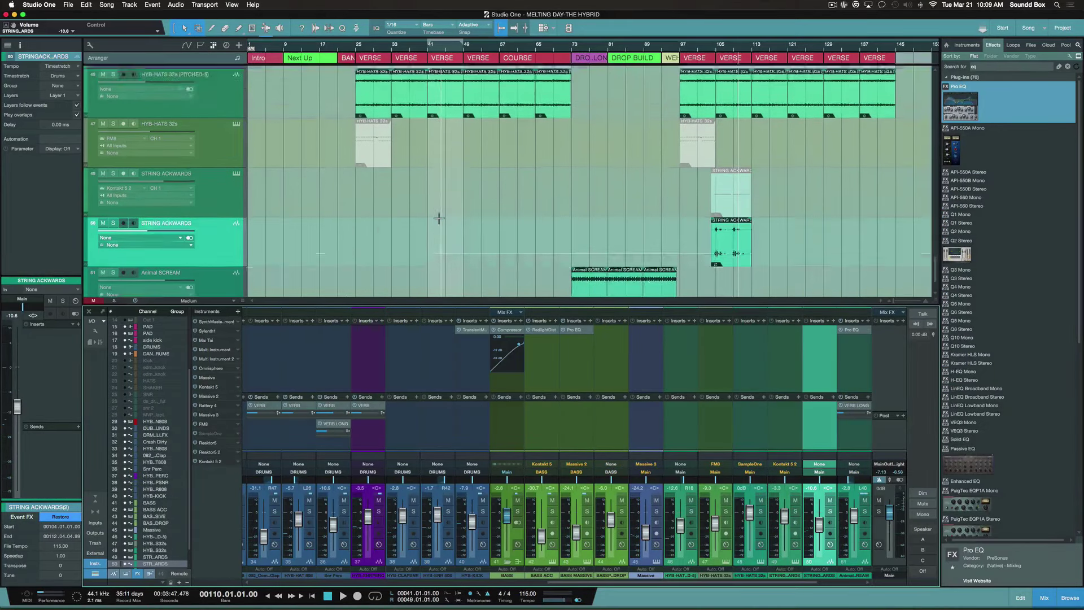
scroll(439, 219, up, 4)
scroll(440, 218, down, 1)
key(F3)
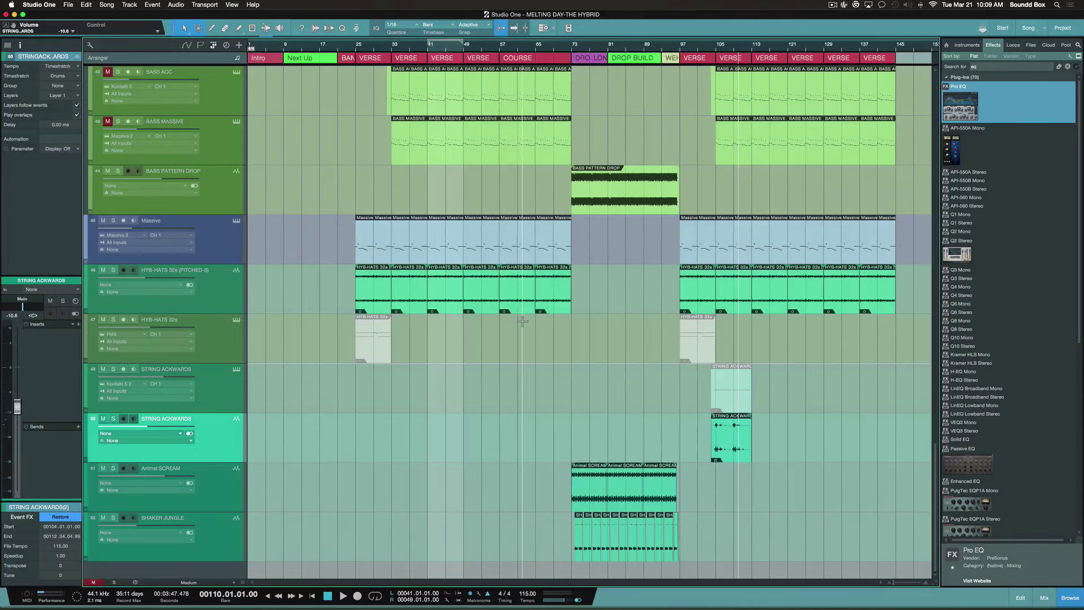
key(alt+w)
key(alt+w)
key(alt+w)
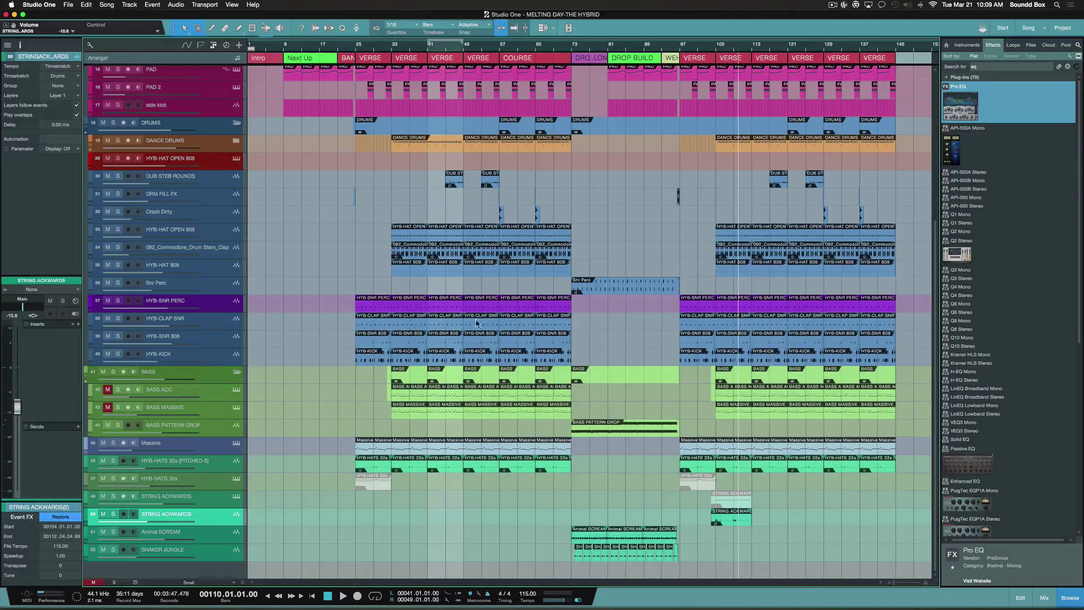
click(377, 190)
click(658, 497)
click(727, 522)
click(405, 518)
click(730, 516)
click(540, 504)
click(646, 170)
click(605, 399)
click(618, 430)
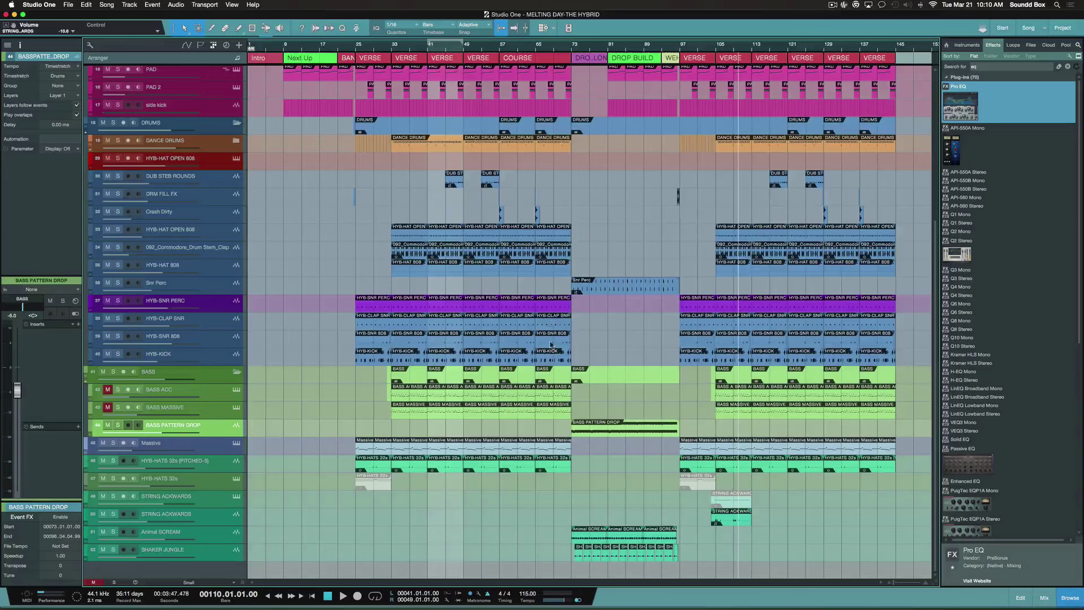
- Play the song from bar 1, then jump playback to the drop at bar 73
click(570, 49)
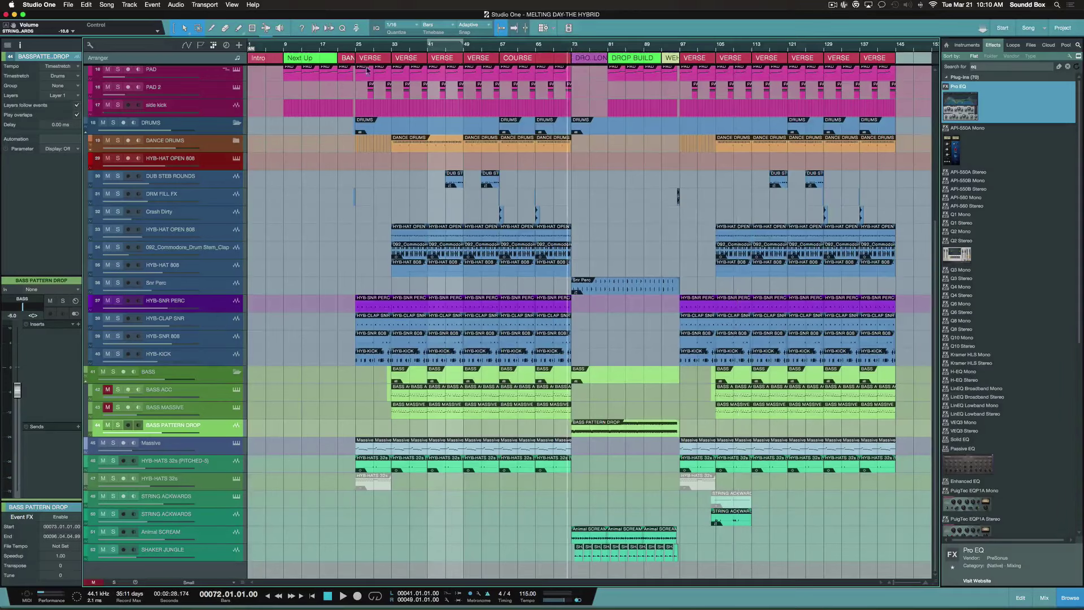
click(252, 48)
key(space)
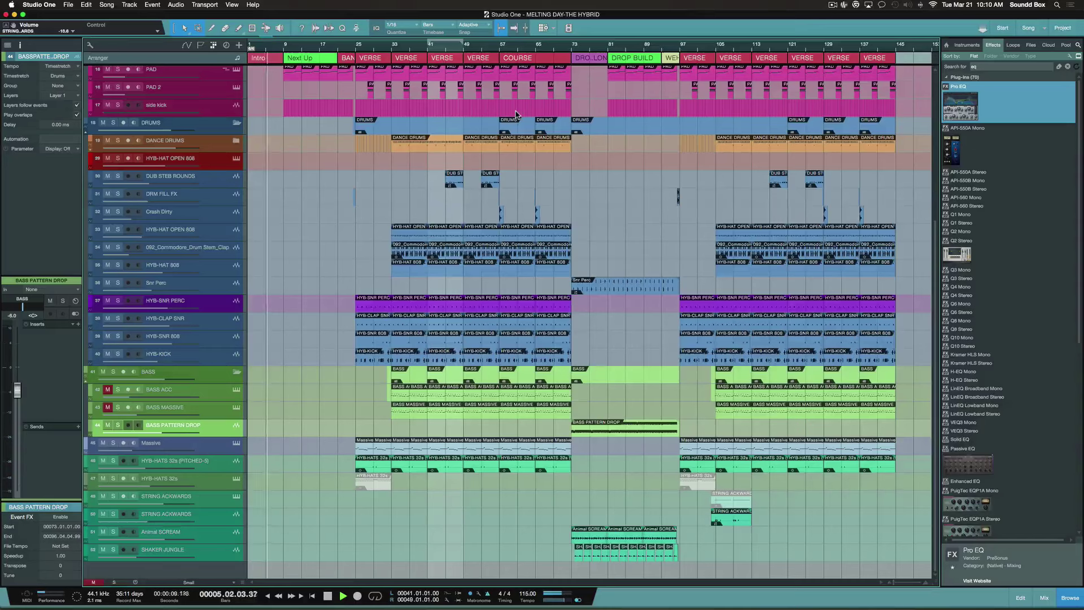
click(570, 54)
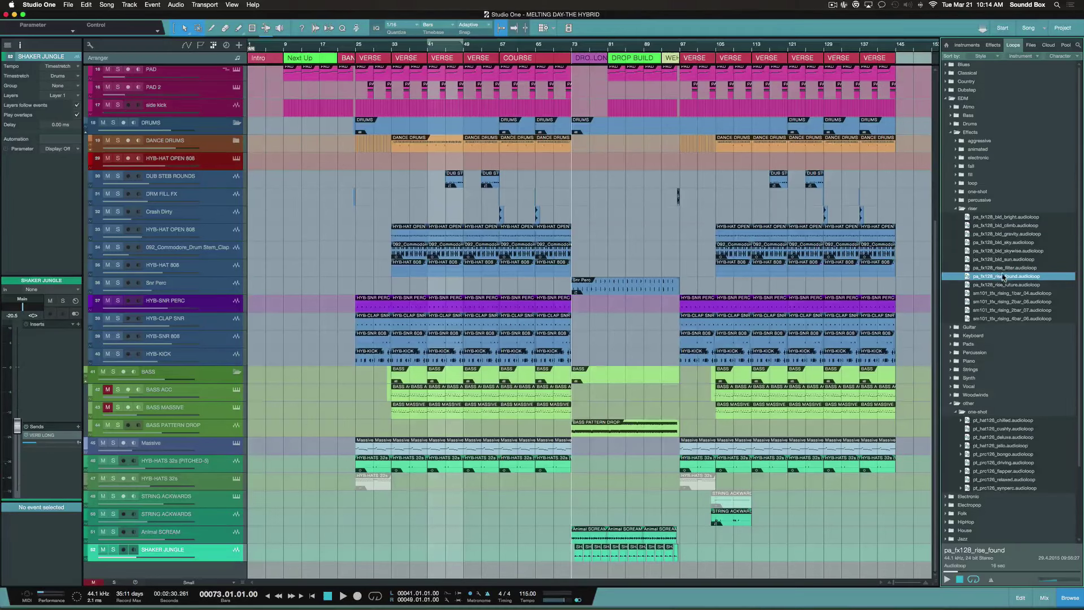
- Drop pa_fx128_rise_found onto a new track and move the clip two bars earlier
drag(1002, 277, 661, 572)
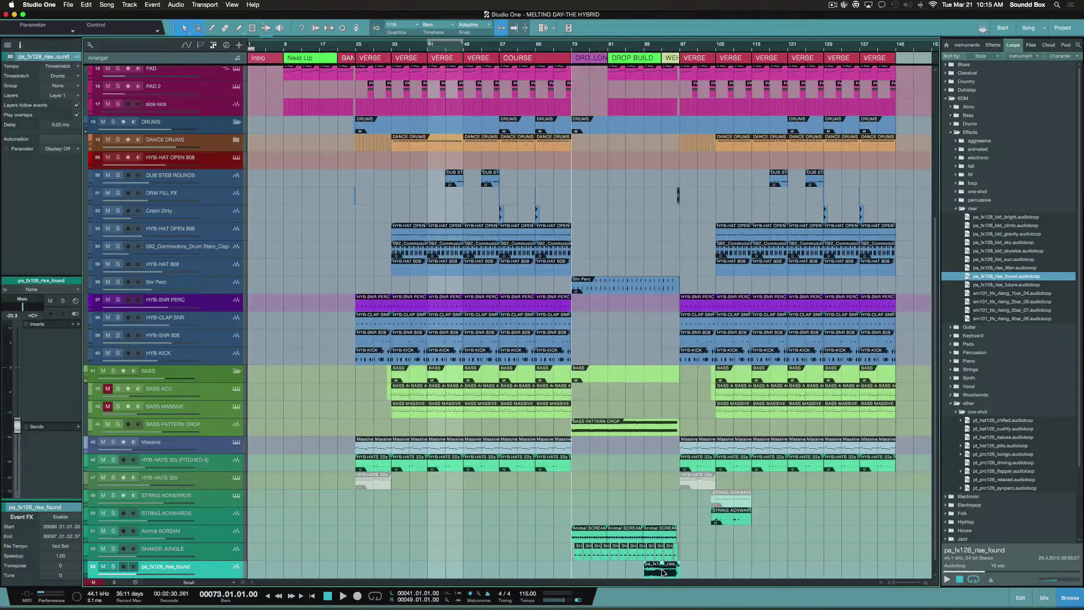
scroll(662, 572, up, 3)
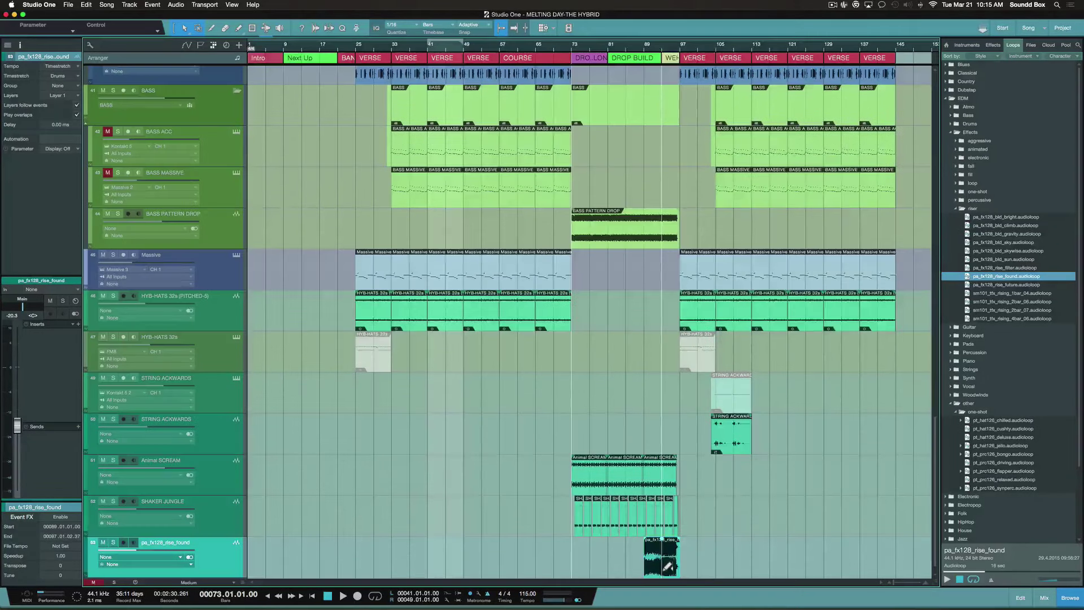
key(e)
scroll(652, 511, down, 1)
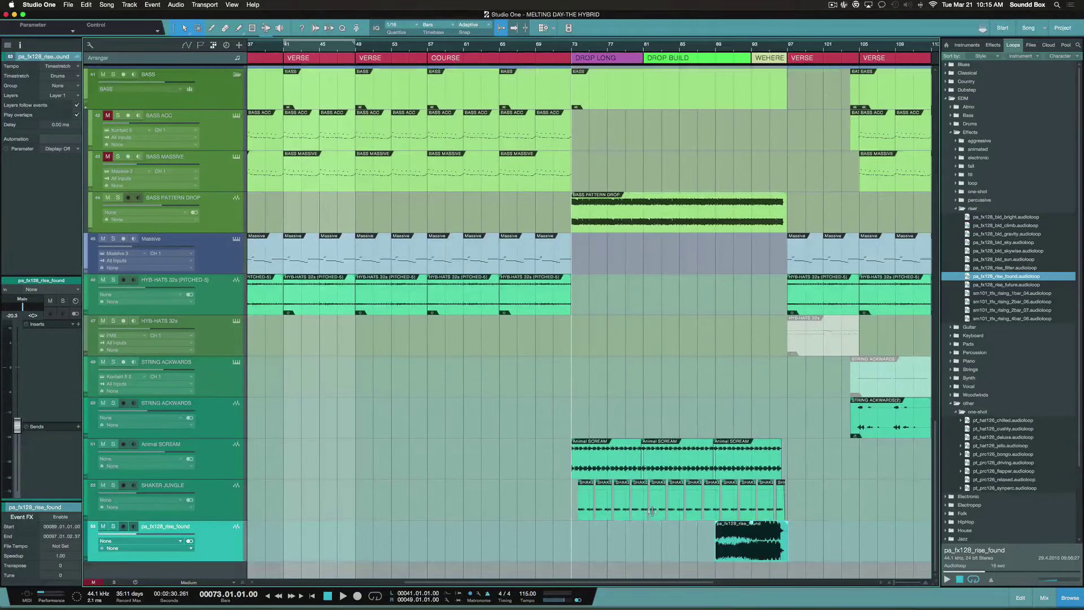
scroll(651, 511, right, 5)
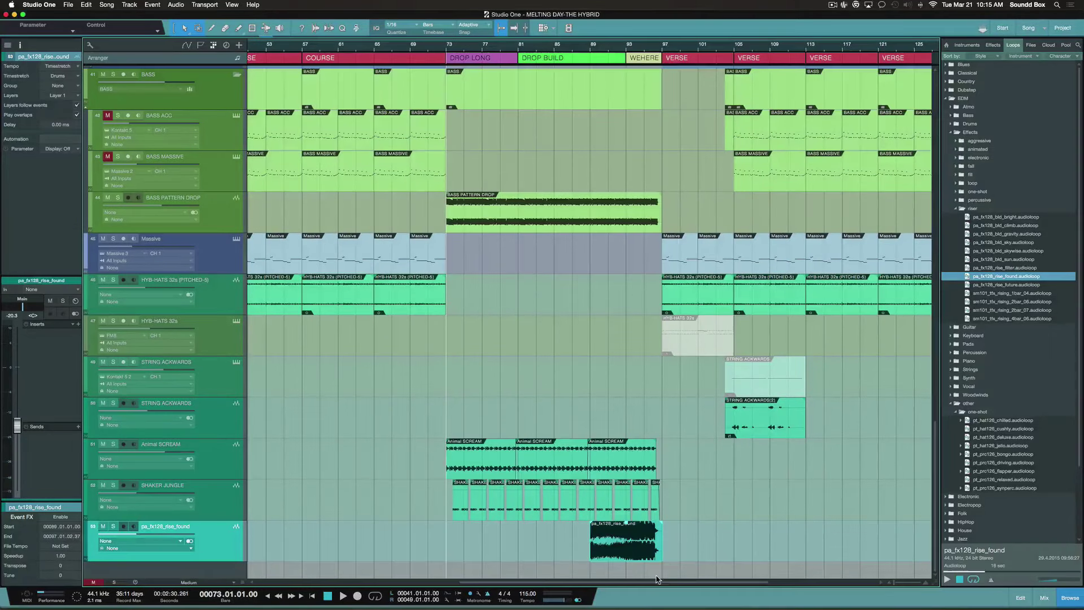
drag(623, 550, 589, 546)
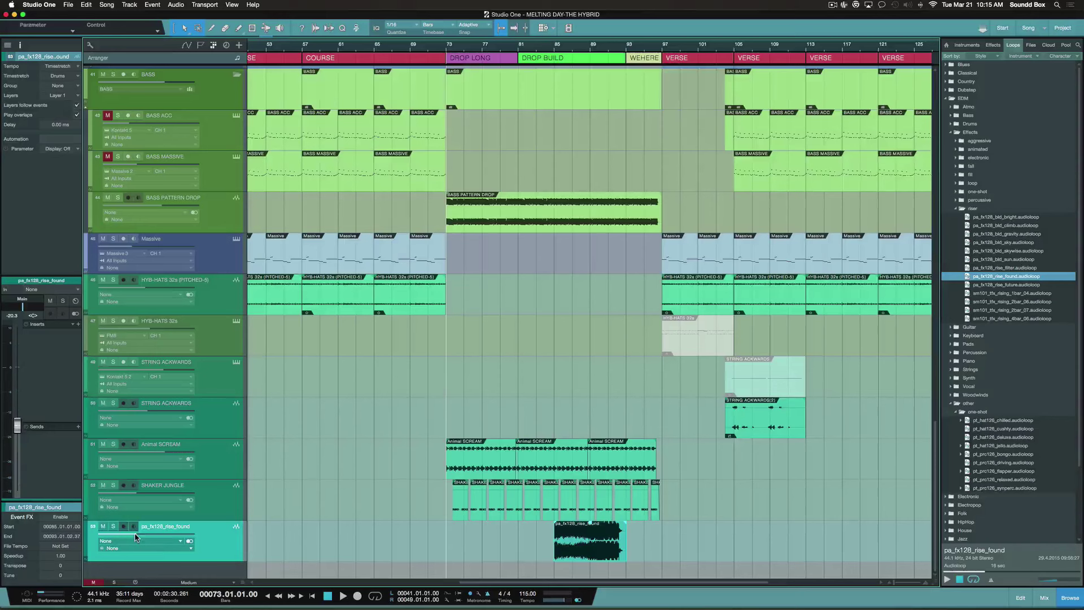
- Lower the riser track to -23.5 dB and audition the riser clip
drag(134, 533, 131, 533)
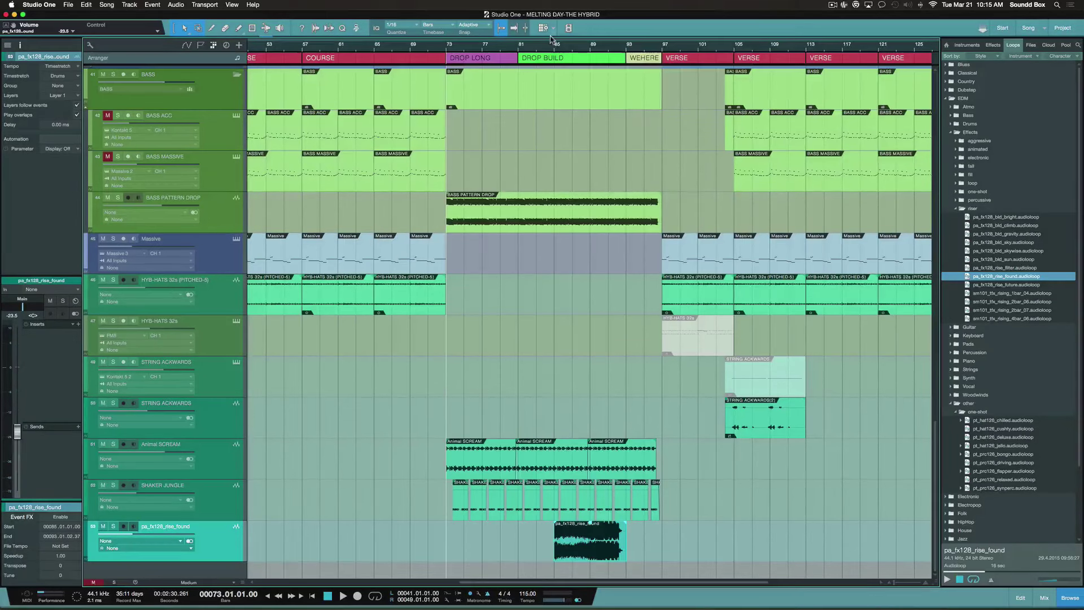
click(573, 45)
key(space)
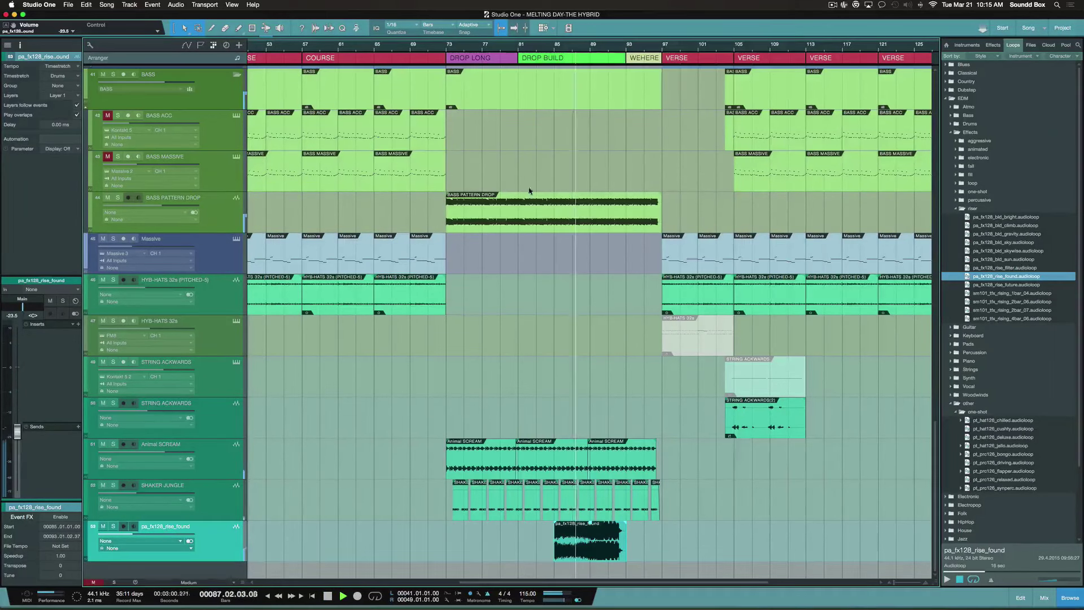
key(space)
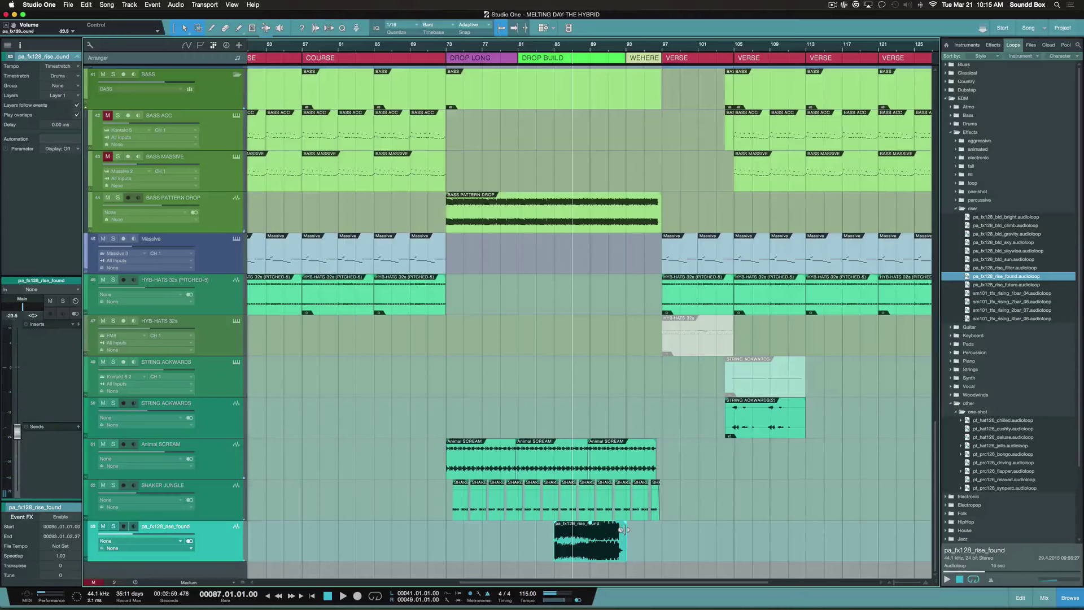
- Time-stretch the riser clip to end at bar 95 (Speedup 0.81) and play it back
drag(621, 530, 672, 533)
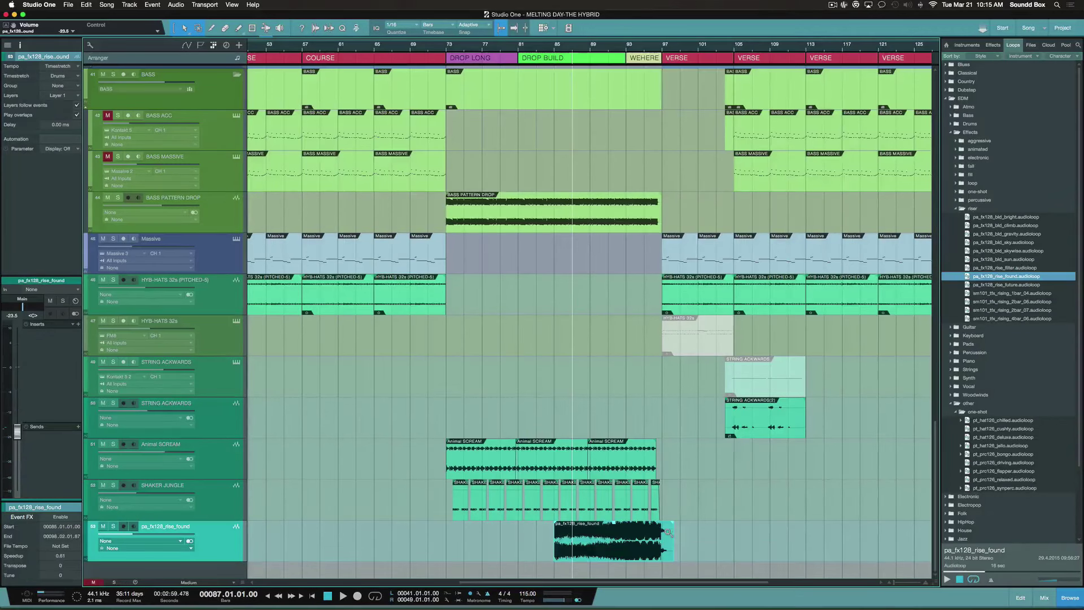
key(space)
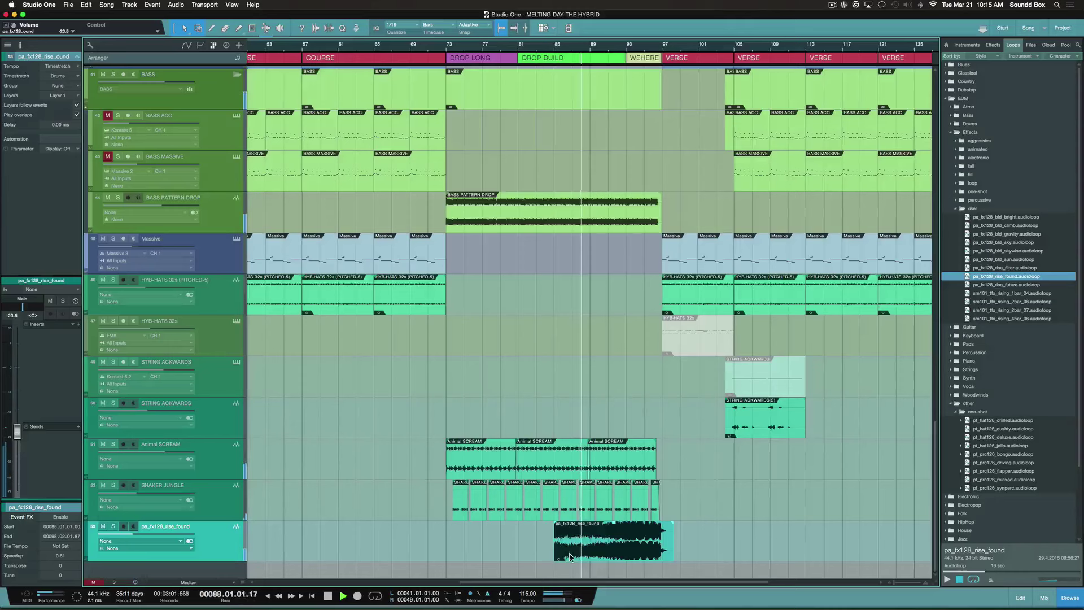
key(space)
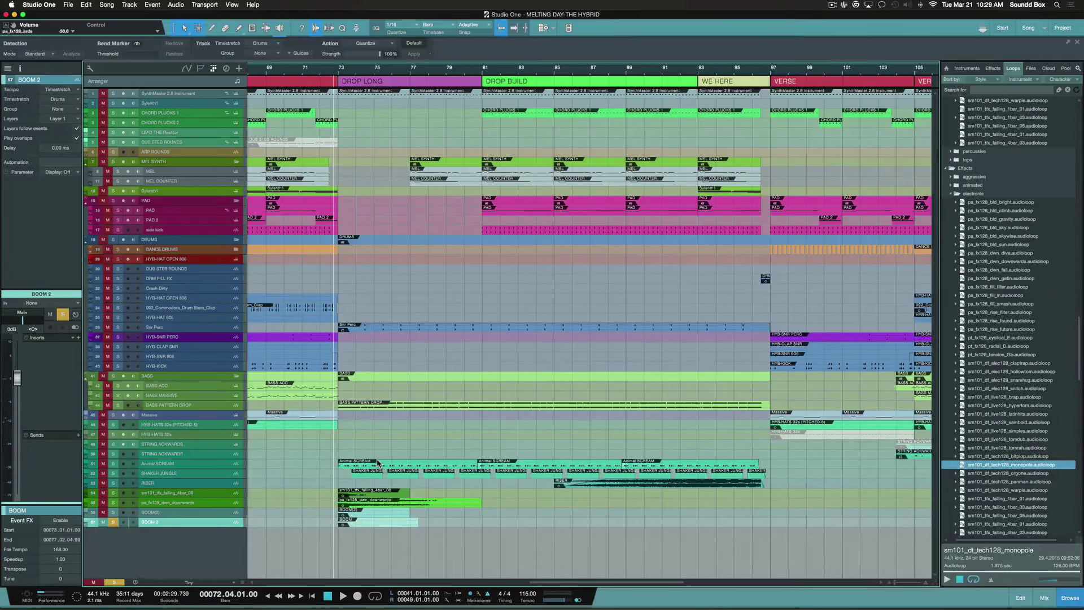
- Zoom in on the pa_fx128_dwn_downwards clip at the drop and audition it
key(e)
click(164, 502)
key(z)
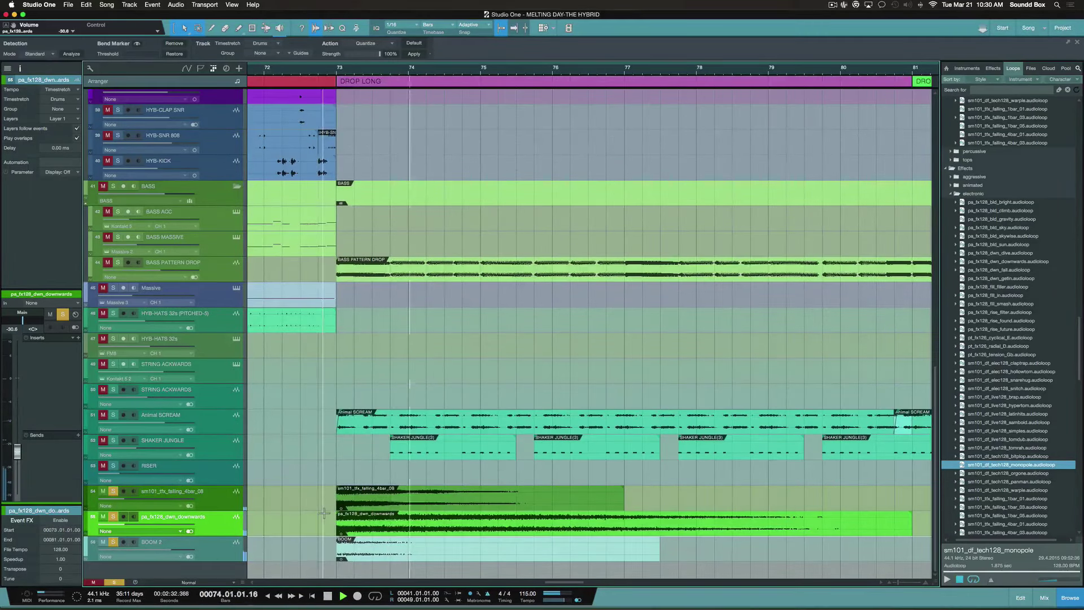
key(space)
- Nudge the BOOM event slightly left so it sits just before bar 73
key(shift+e)
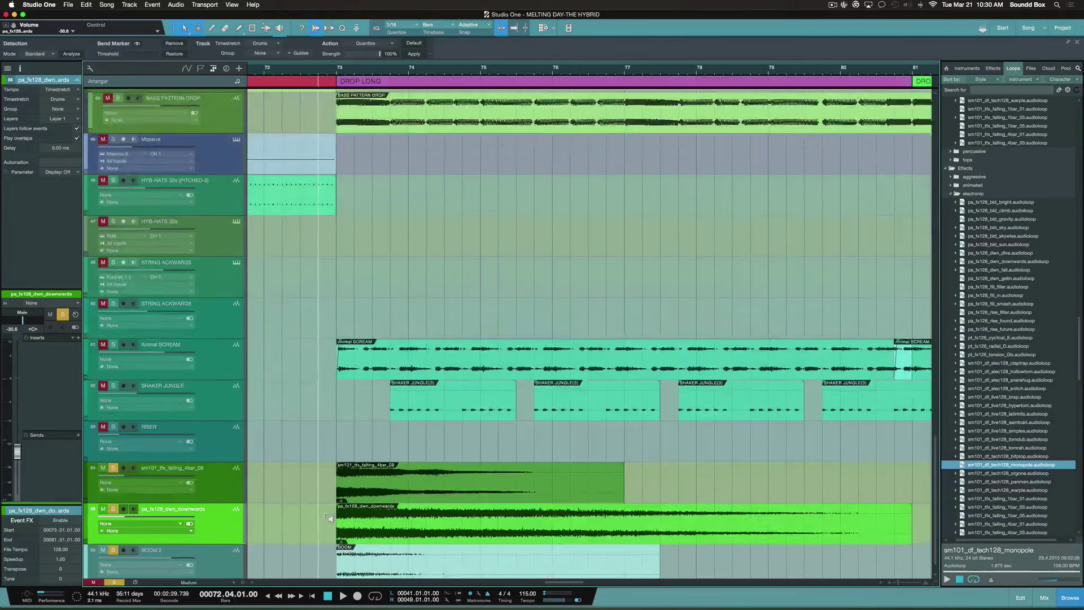
key(e)
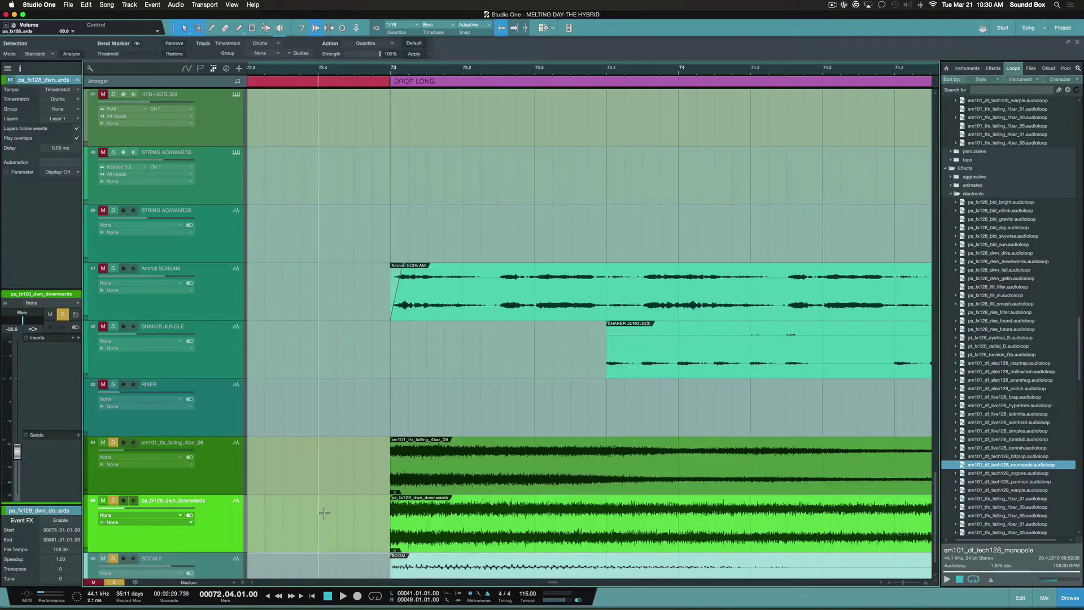
scroll(323, 516, down, 1)
scroll(323, 516, down, 1)
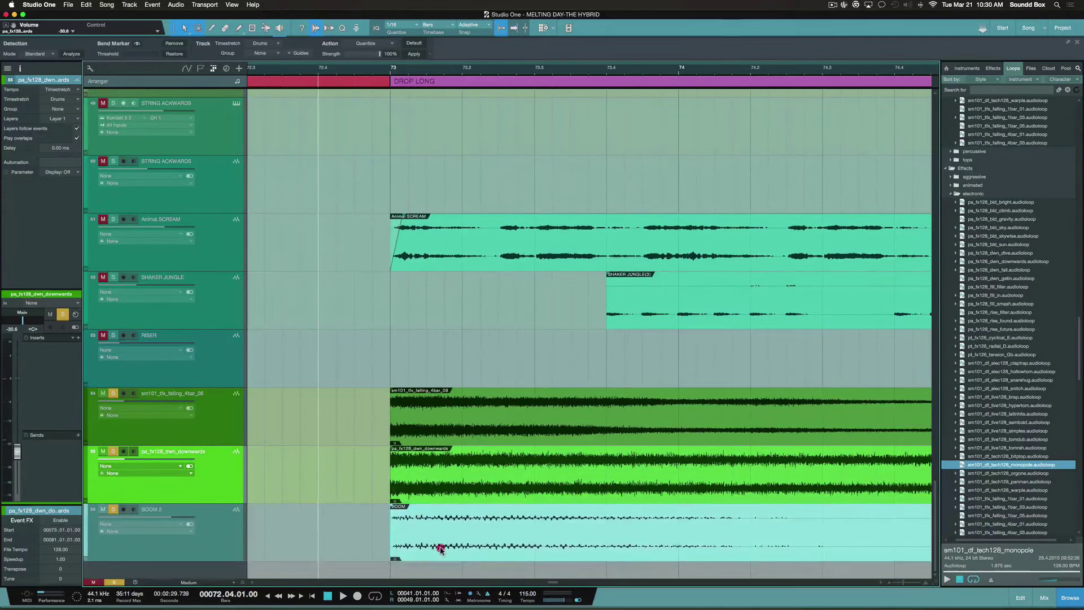
drag(443, 549, 436, 549)
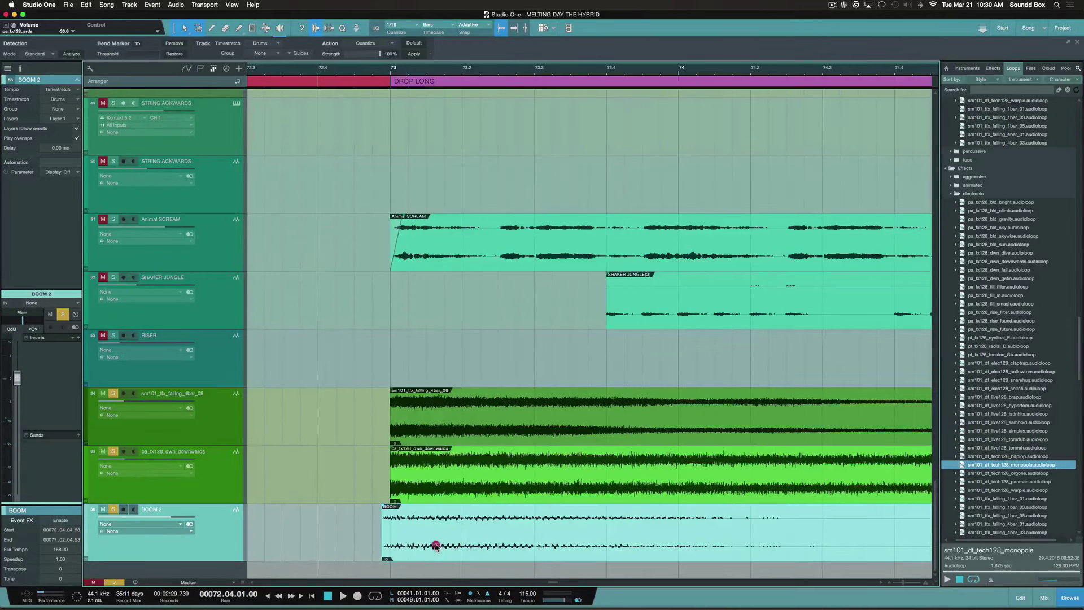
- Check the BOOM timing, give it a 38 ms fade-in, and extend VO EDM(2) to bar 148
key(e)
key(shift+e)
key(space)
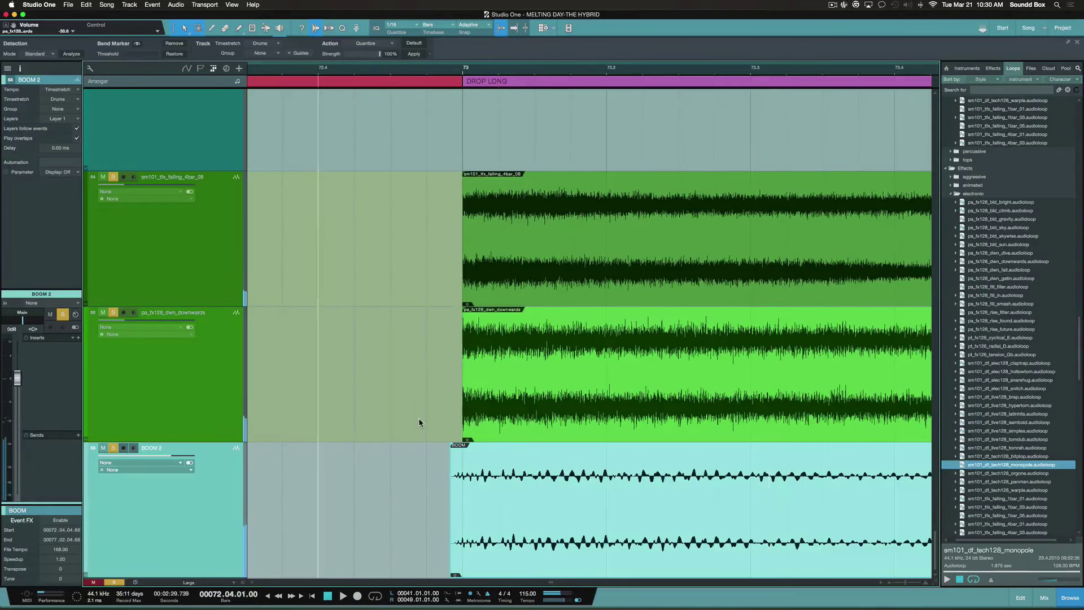
key(space)
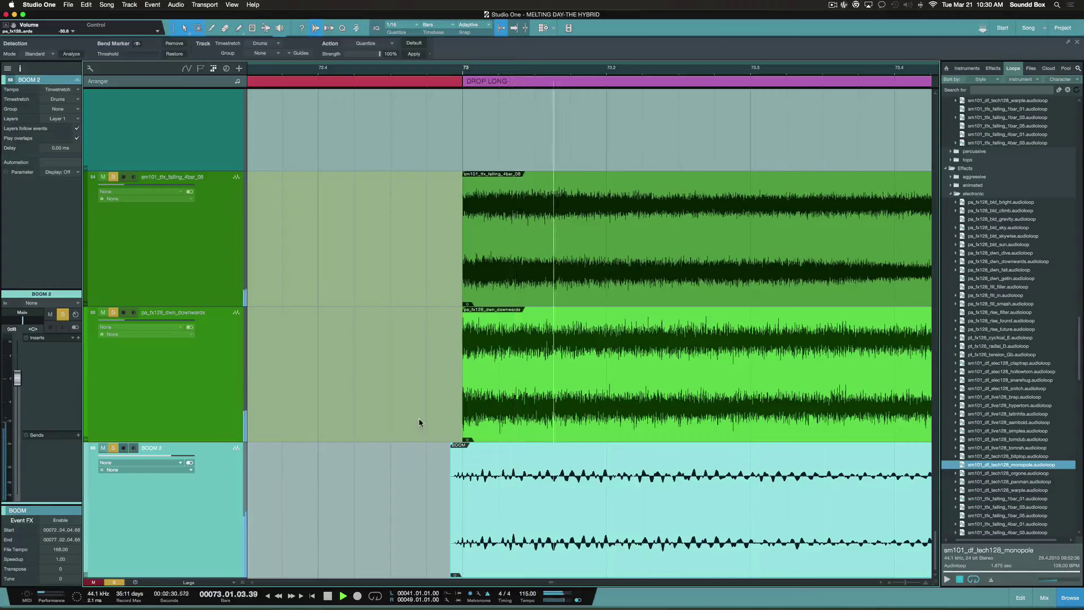
drag(453, 444, 462, 441)
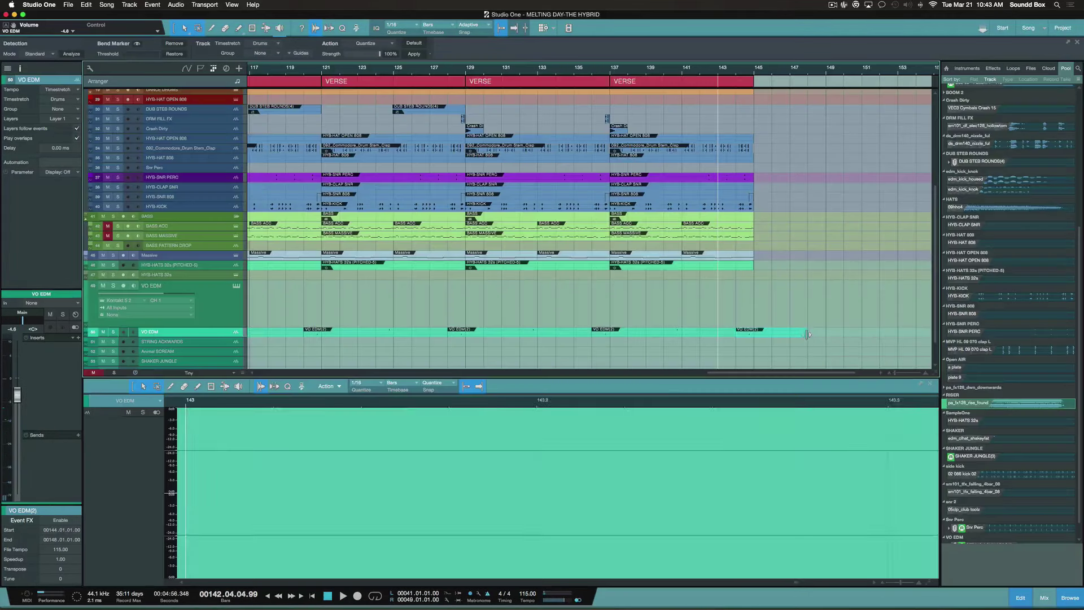
drag(813, 338, 805, 338)
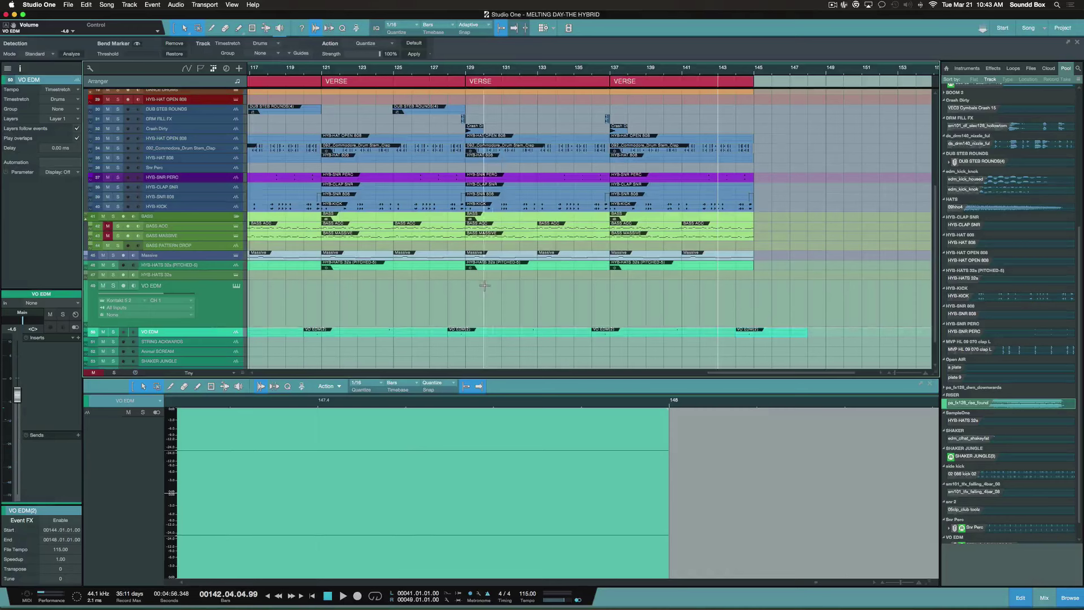
scroll(479, 284, left, 3)
scroll(479, 284, right, 5)
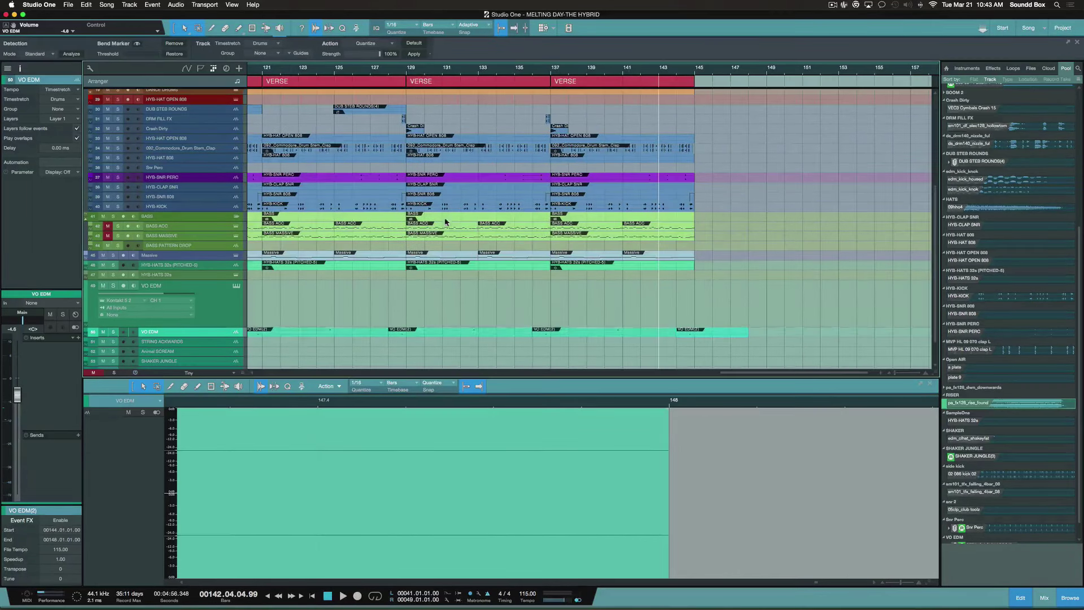
scroll(350, 202, left, 10)
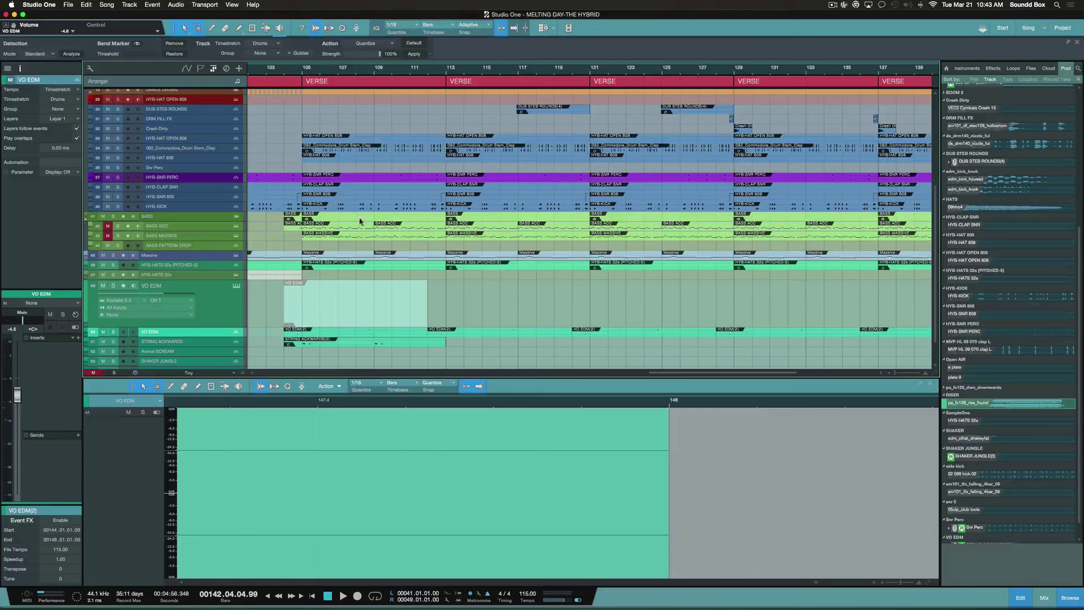
scroll(440, 267, down, 5)
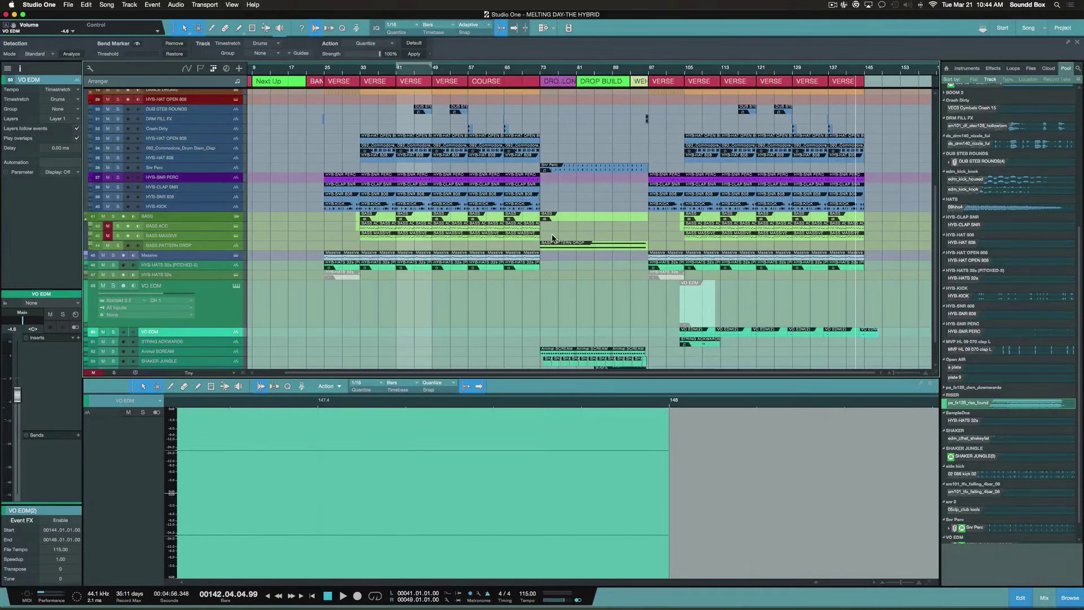
scroll(557, 240, down, 1)
scroll(557, 240, down, 3)
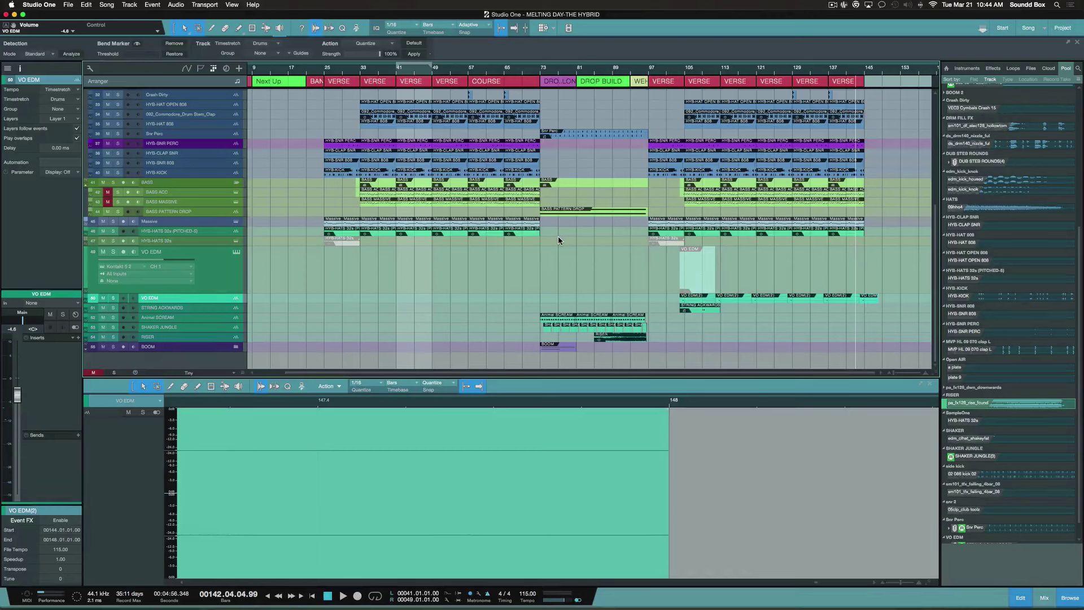